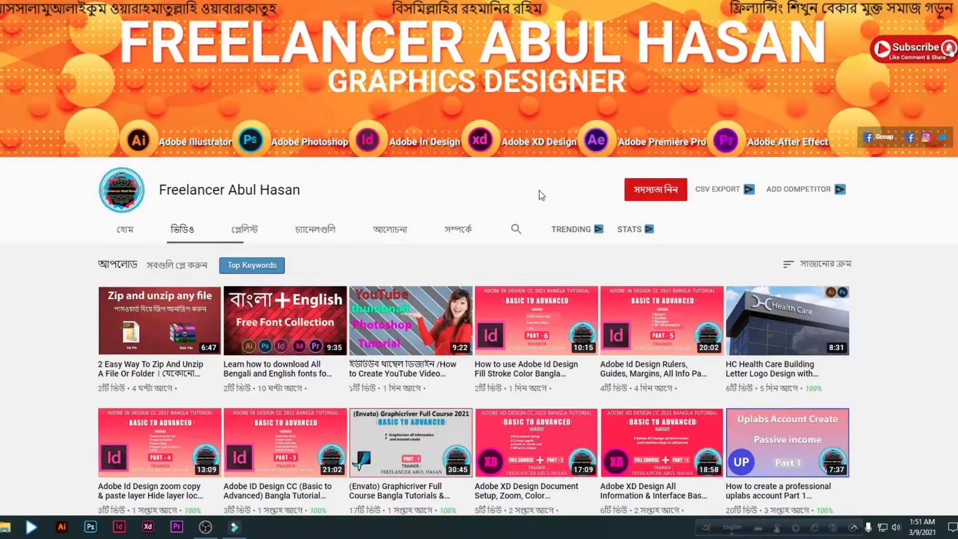
- Subscribe to the channel, turn on its notifications and open its playlists
click(677, 190)
click(696, 212)
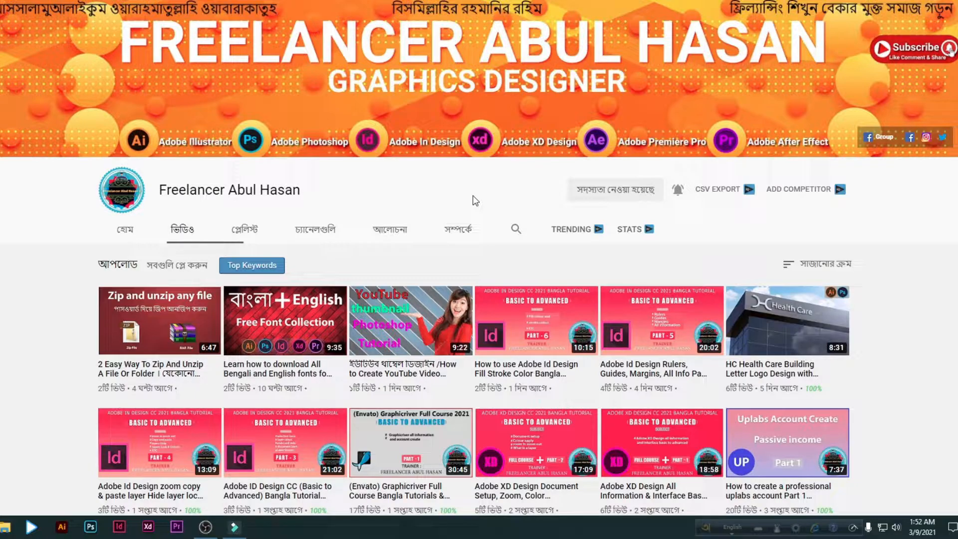
click(244, 229)
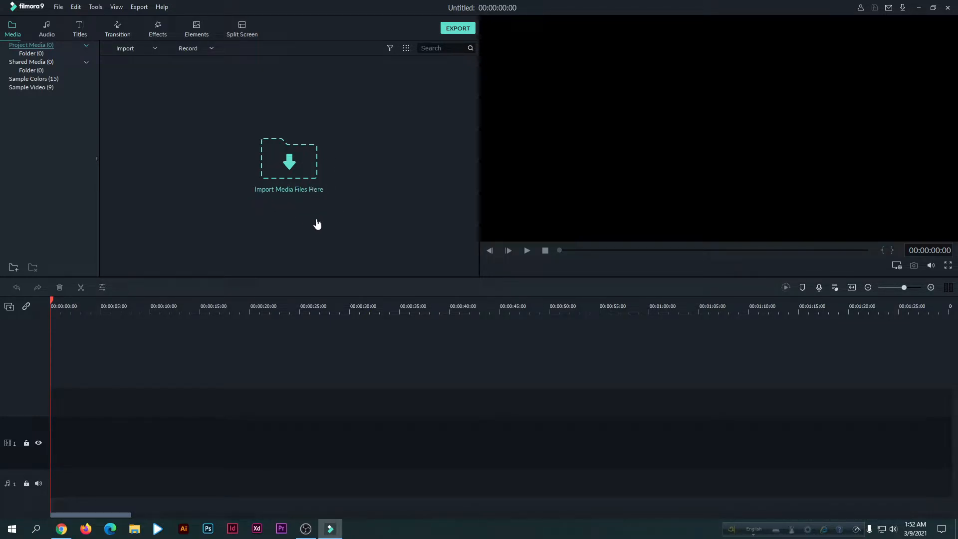
click(305, 198)
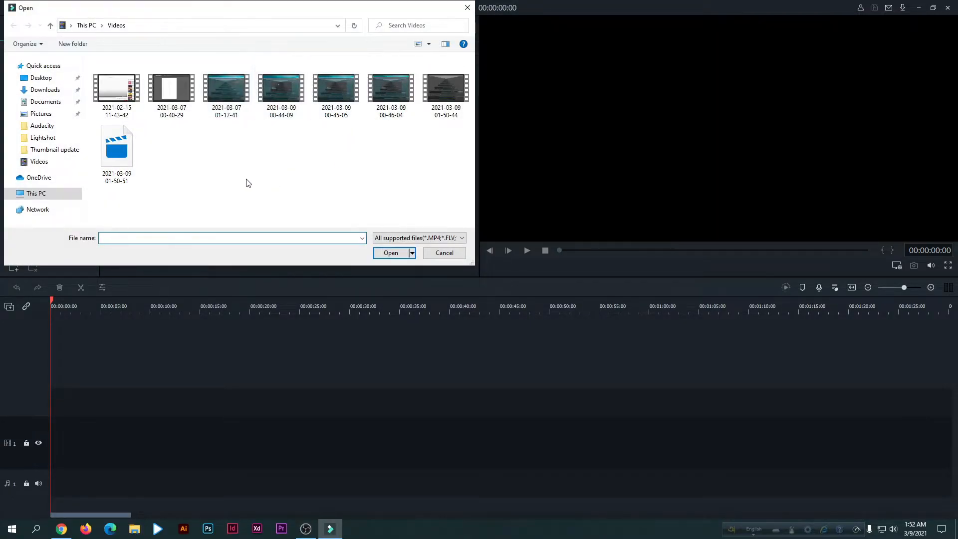
double_click(153, 97)
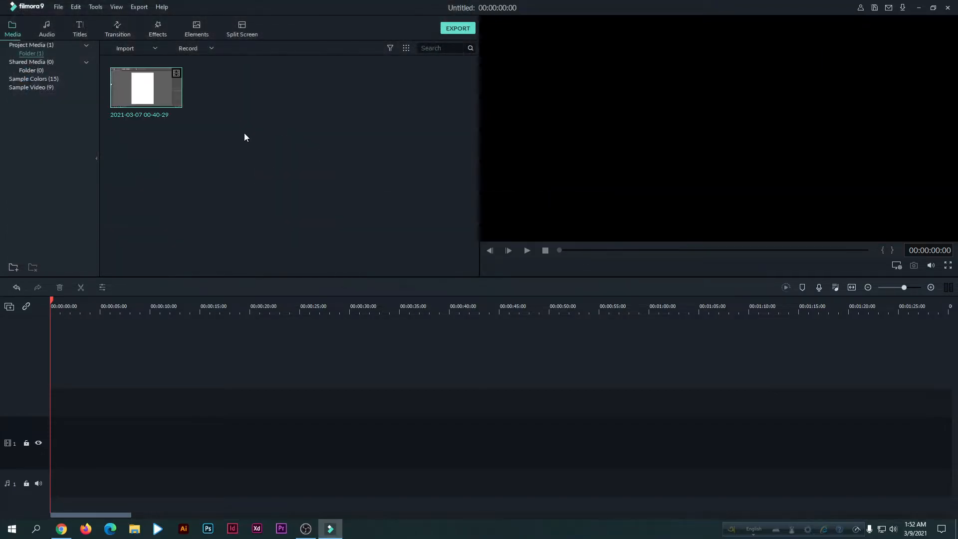
drag(186, 129, 54, 468)
click(497, 274)
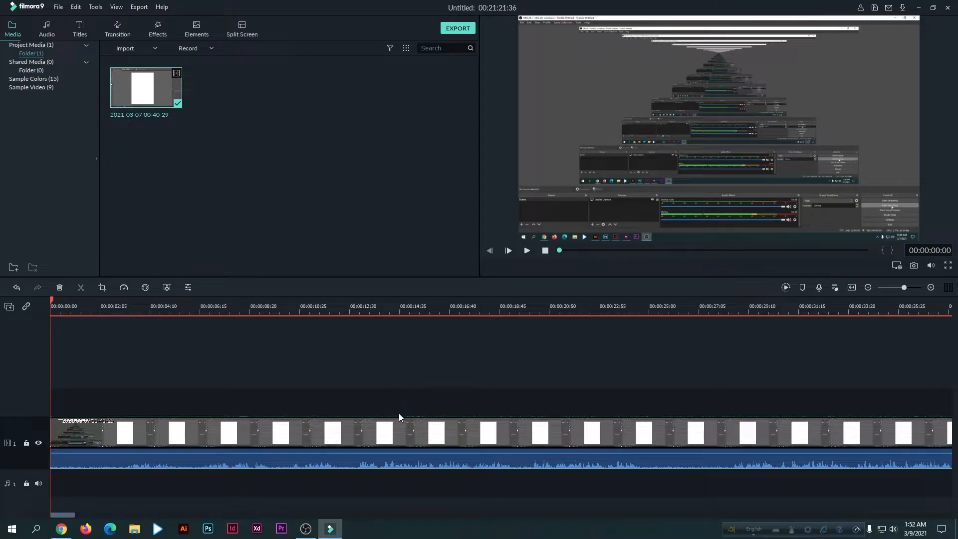
click(335, 366)
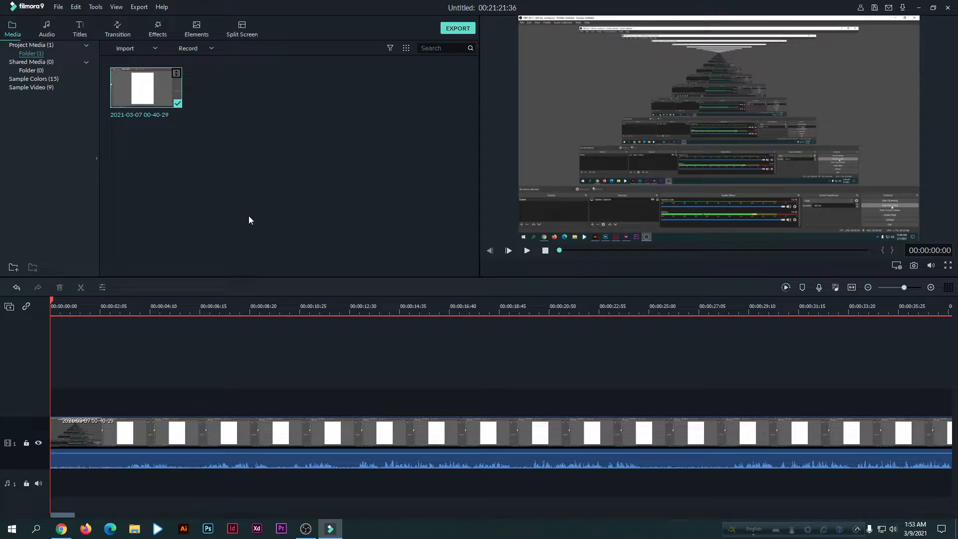
- Import the Zipe v o audio file and place it at the start of audio track 1
double_click(313, 184)
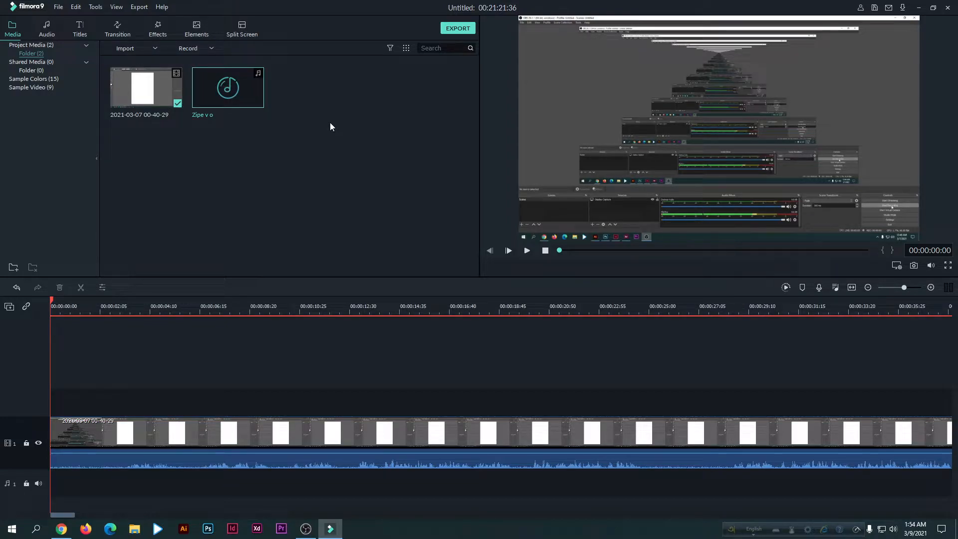
drag(257, 99, 154, 492)
drag(59, 487, 59, 487)
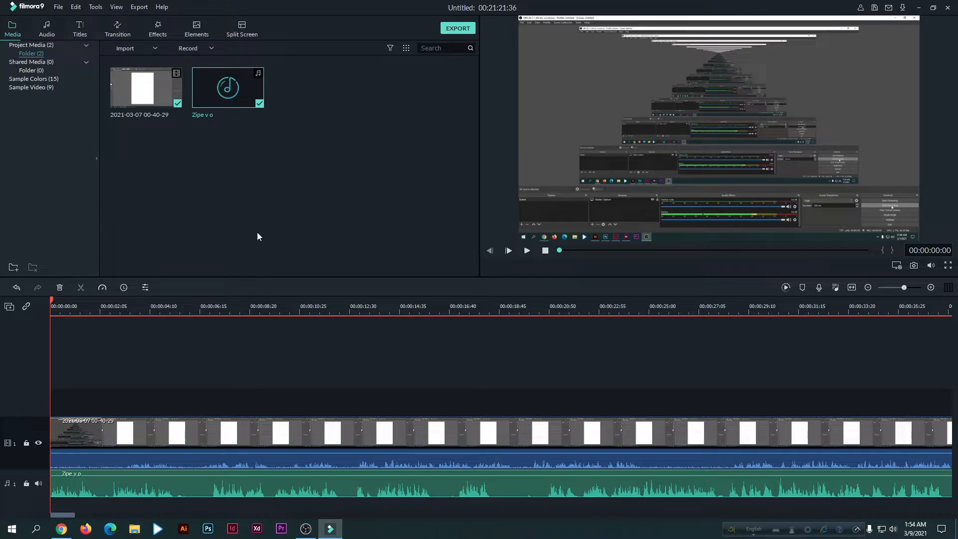
- Add two more copies of the Zipe v o audio at the start of separate audio tracks
drag(247, 90, 156, 471)
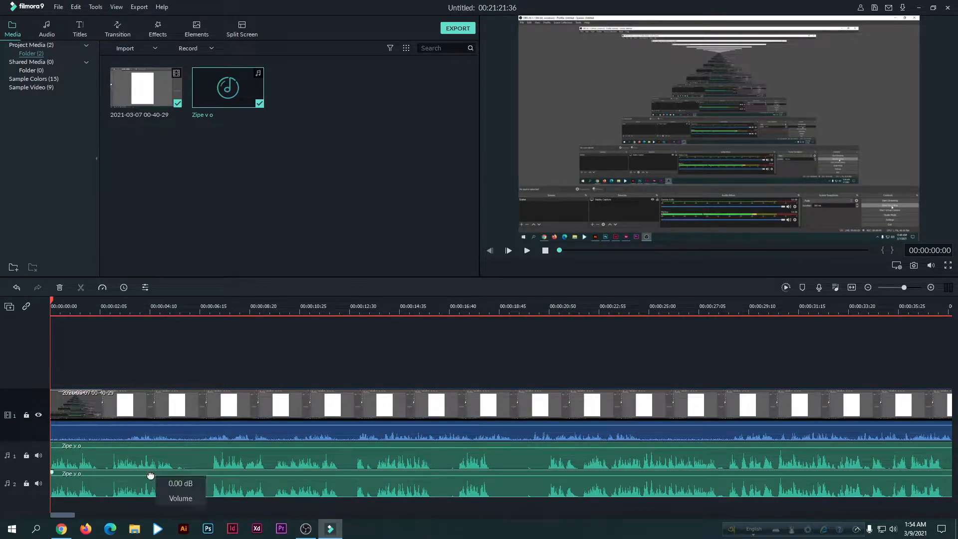
drag(238, 94, 59, 506)
click(373, 340)
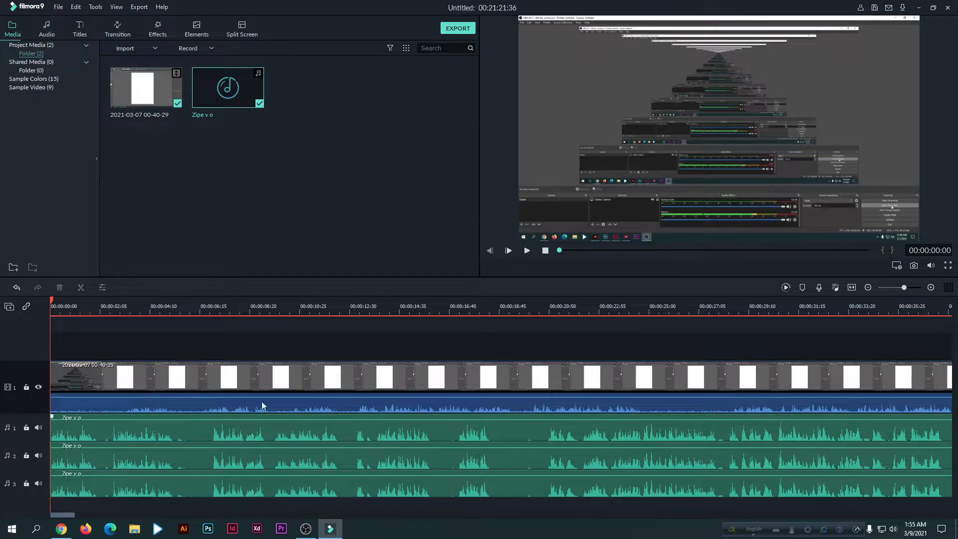
drag(156, 85, 74, 344)
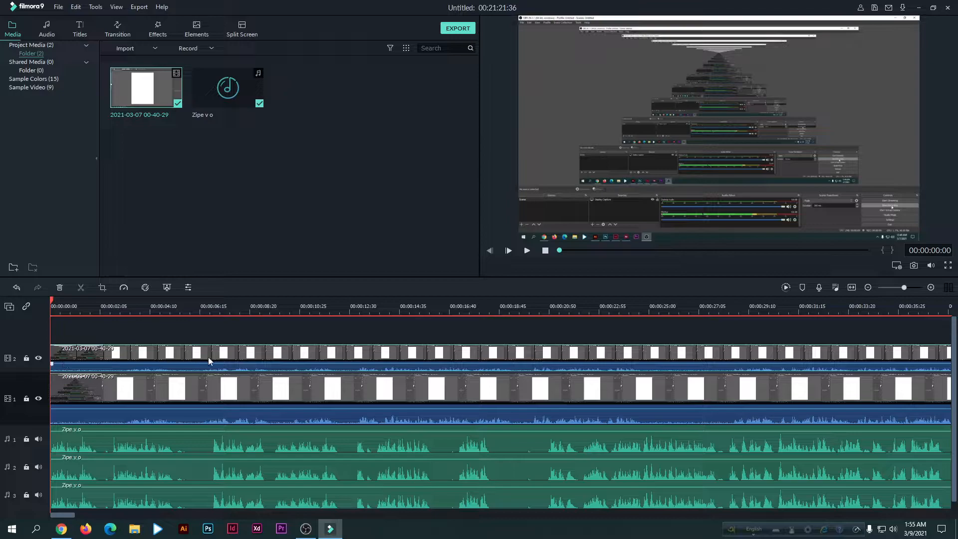
drag(164, 86, 70, 328)
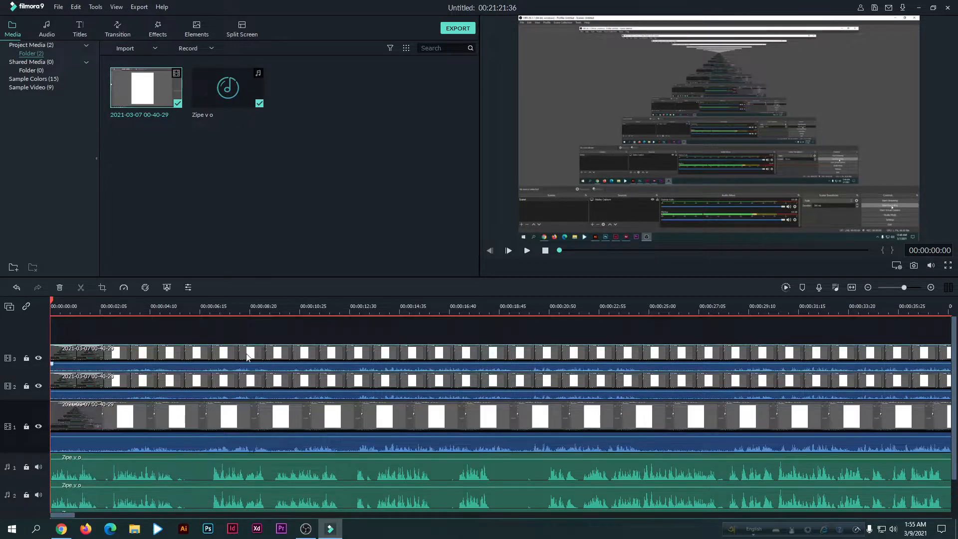
scroll(261, 365, down, 2)
scroll(275, 378, up, 2)
scroll(416, 489, down, 1)
scroll(419, 488, up, 1)
scroll(420, 488, down, 1)
scroll(534, 513, up, 1)
- Delete the video copies on tracks 2 and 3 and all Zipe v o clips from the audio tracks
click(487, 391)
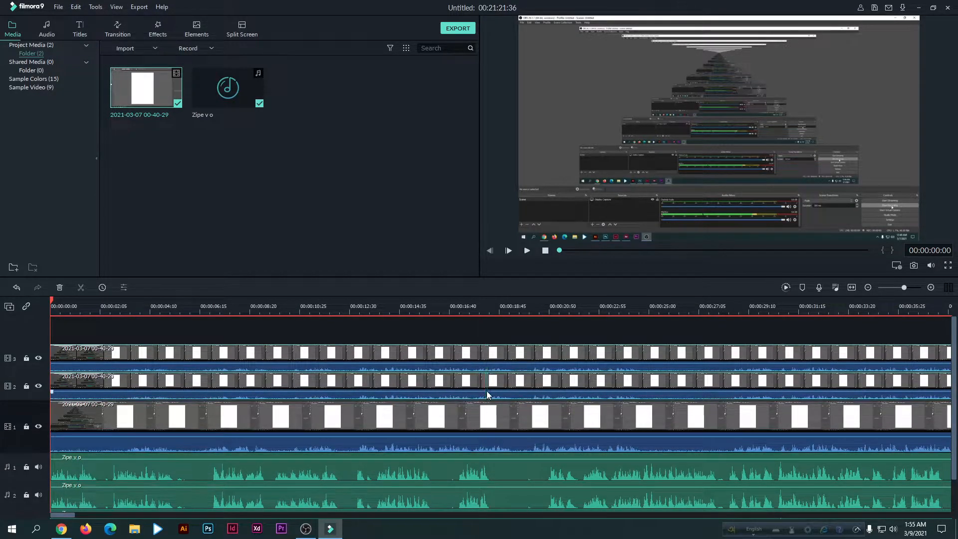
key(Delete)
click(493, 514)
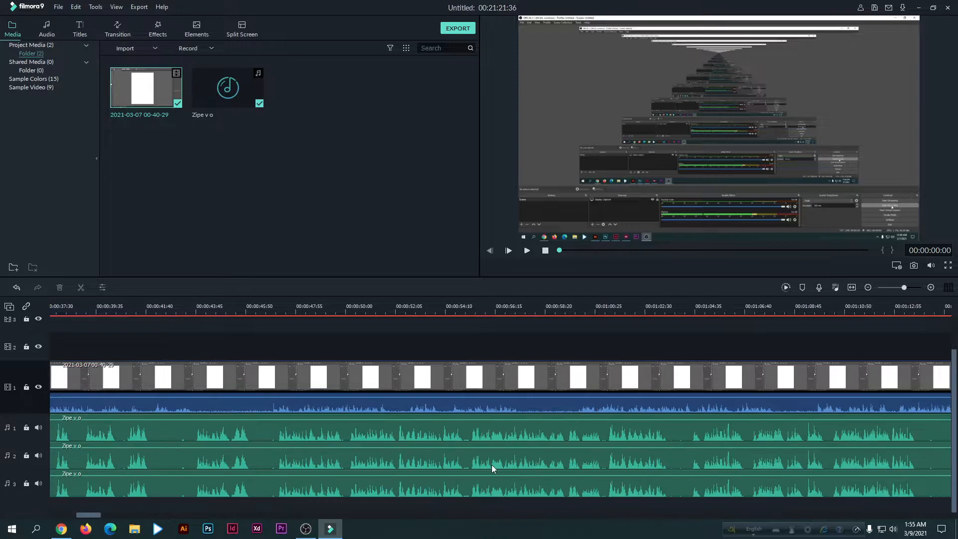
drag(505, 501, 502, 425)
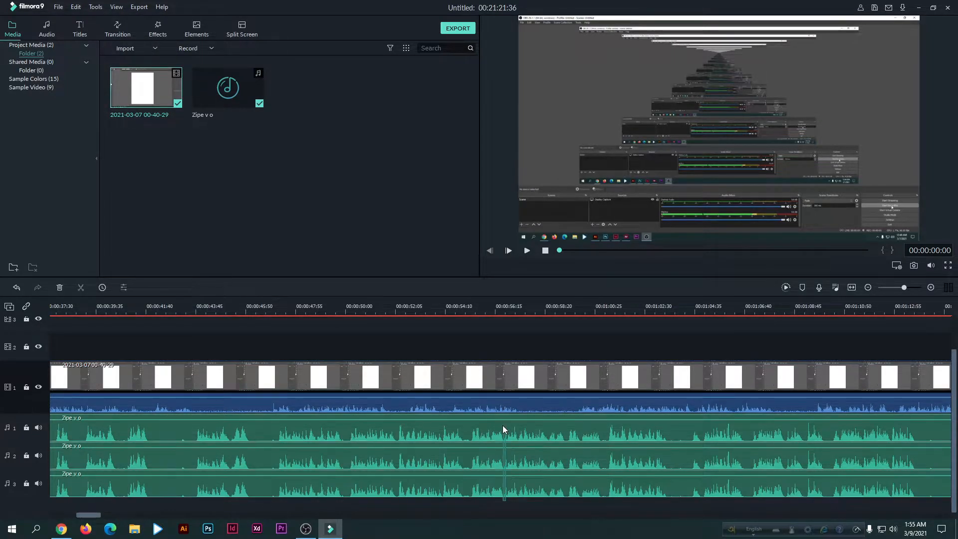
key(Delete)
scroll(489, 462, up, 1)
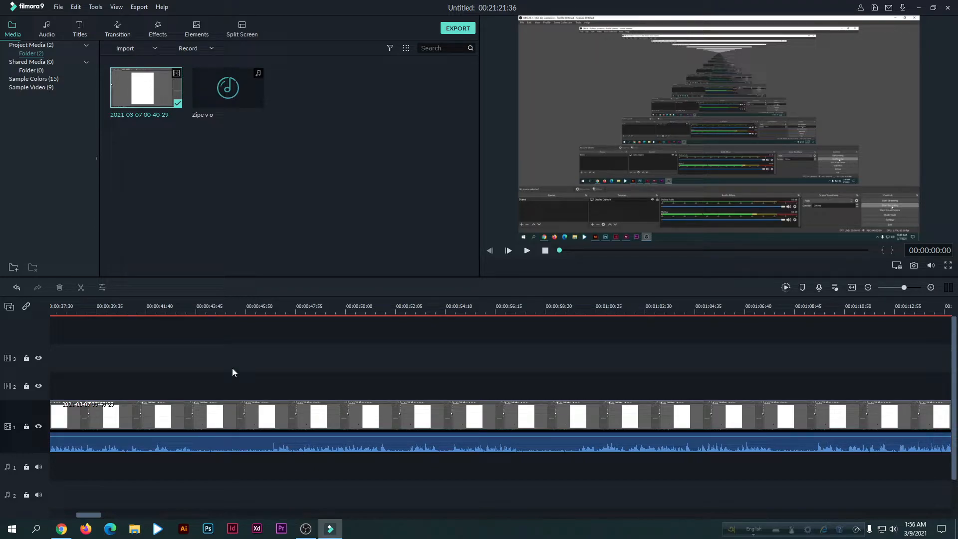
- Play the video from 00:00:44:03 to check the quiet stretch of its audio
click(202, 311)
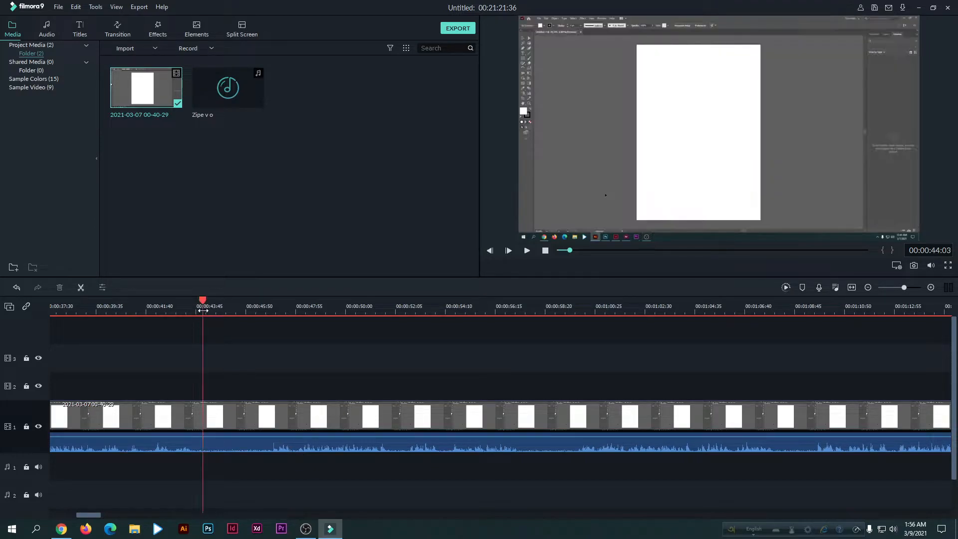
click(205, 314)
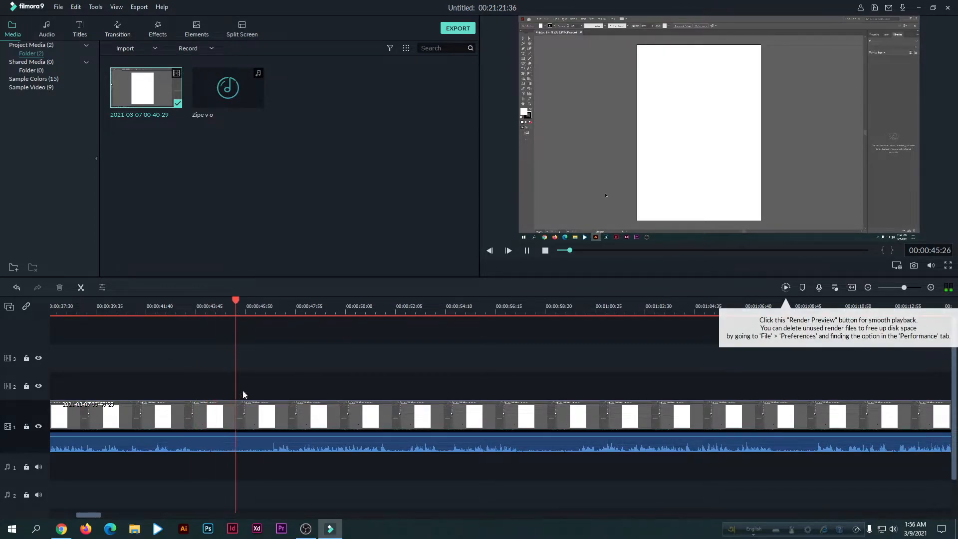
key(space)
key(space)
key(space)
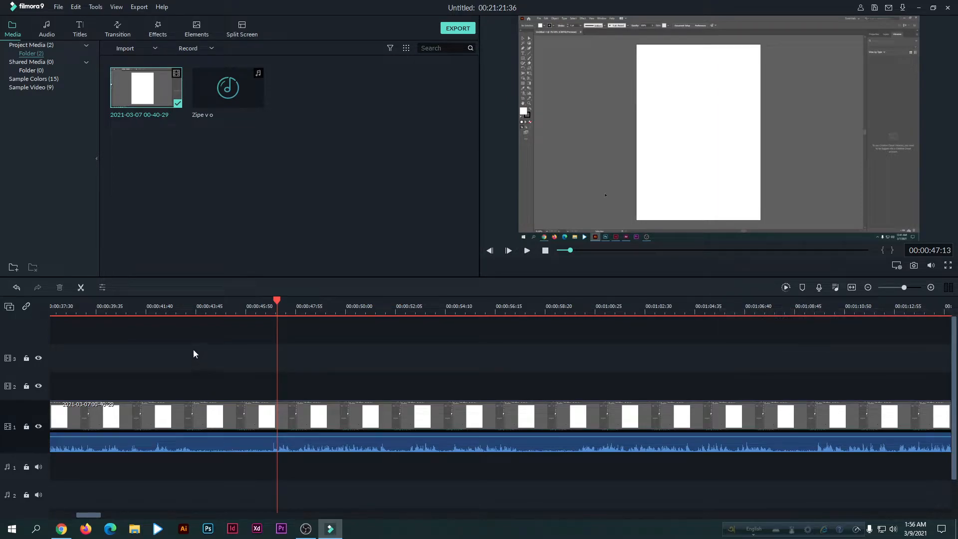
- Split the video clip on track 1 at 00:00:43:42, where the quiet stretch begins
click(193, 311)
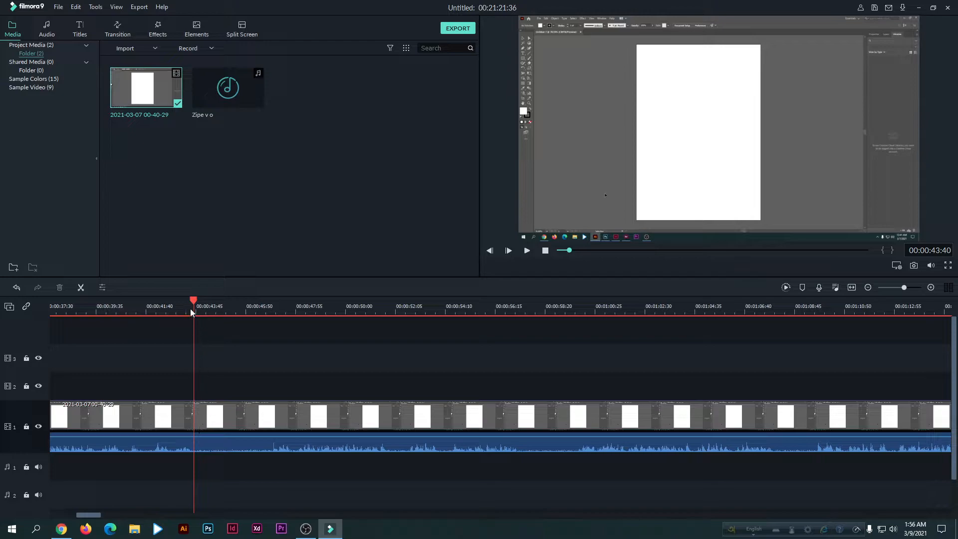
drag(193, 300, 169, 315)
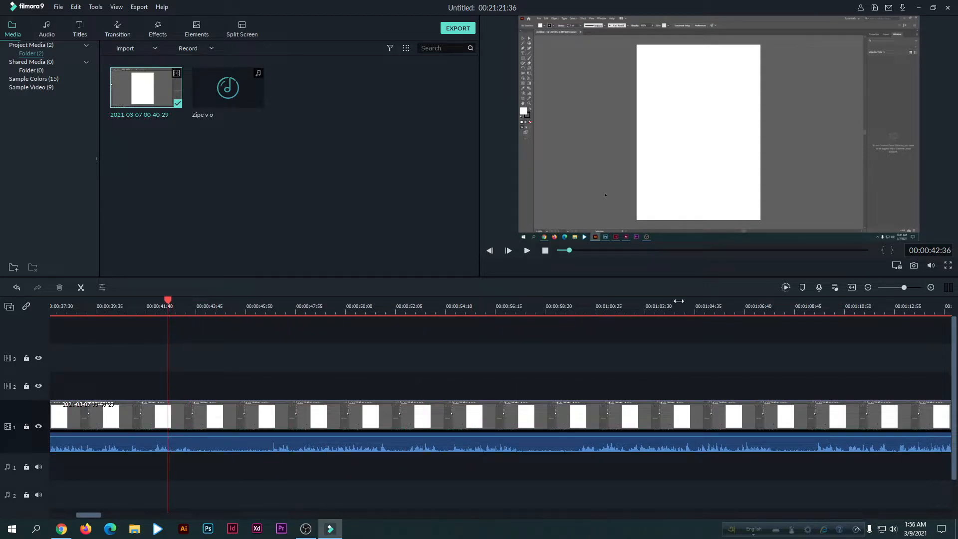
click(774, 300)
click(382, 310)
click(177, 308)
click(194, 312)
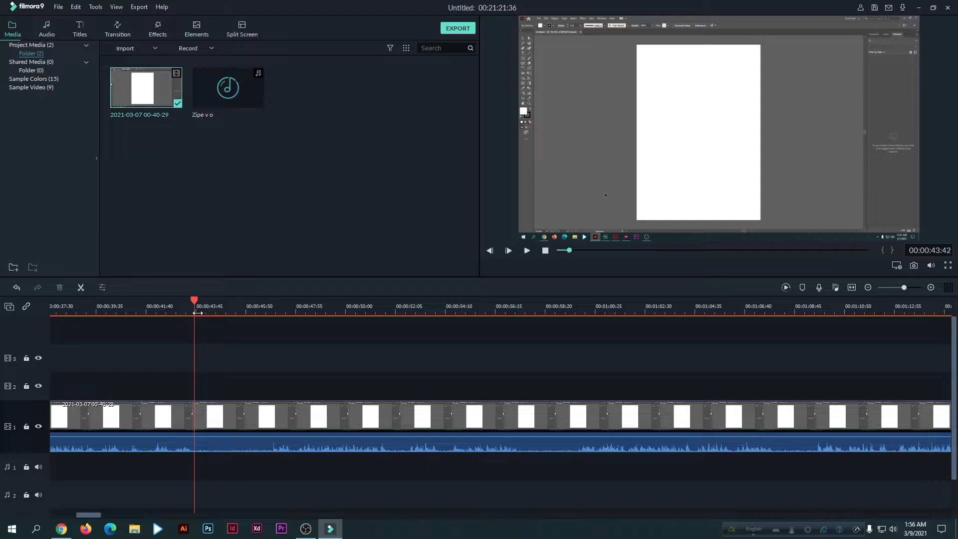
click(229, 422)
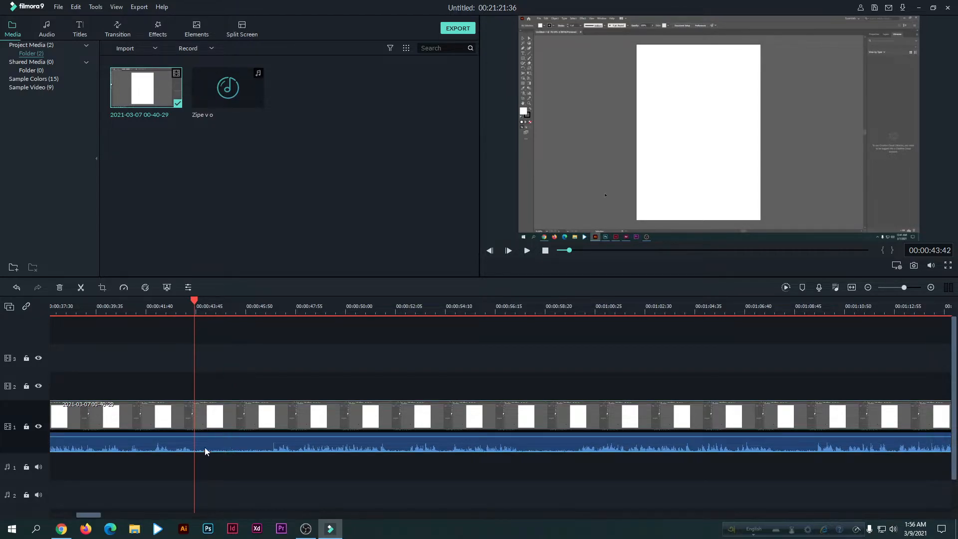
click(81, 290)
click(82, 287)
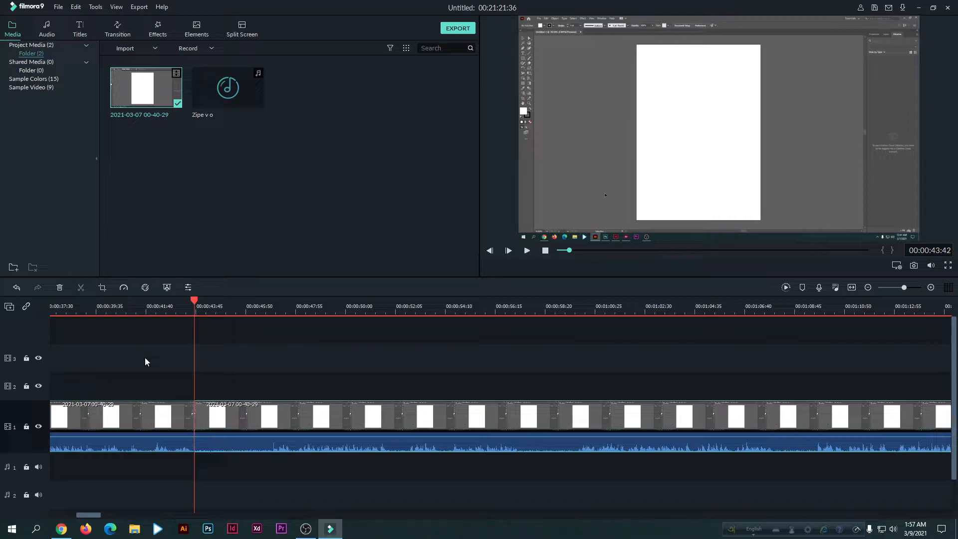
- Split the second clip at 00:00:47:01, where the quiet stretch ends
drag(246, 425, 262, 406)
click(274, 310)
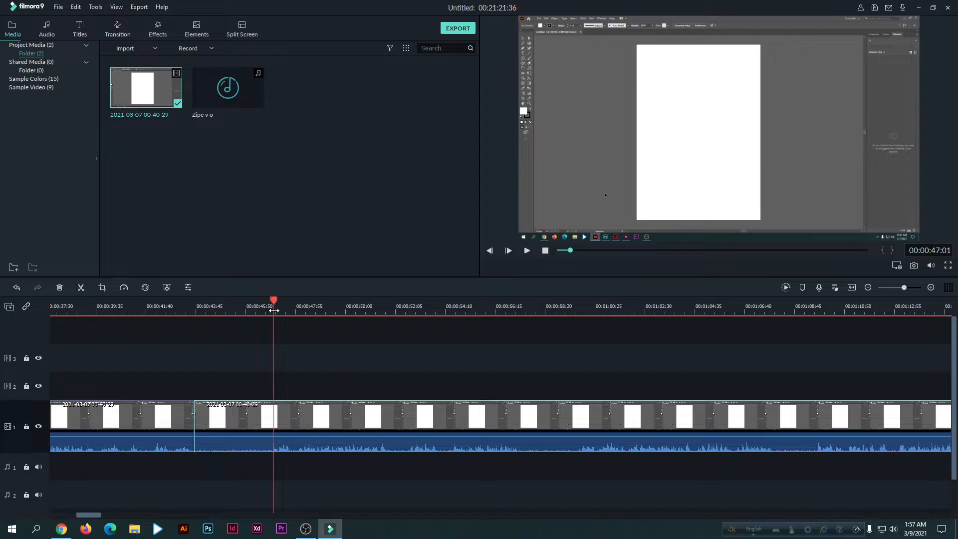
click(252, 450)
click(81, 286)
- Try moving the section between the two cuts up to video track 3, and undo both the move and the second cut
drag(226, 415, 254, 405)
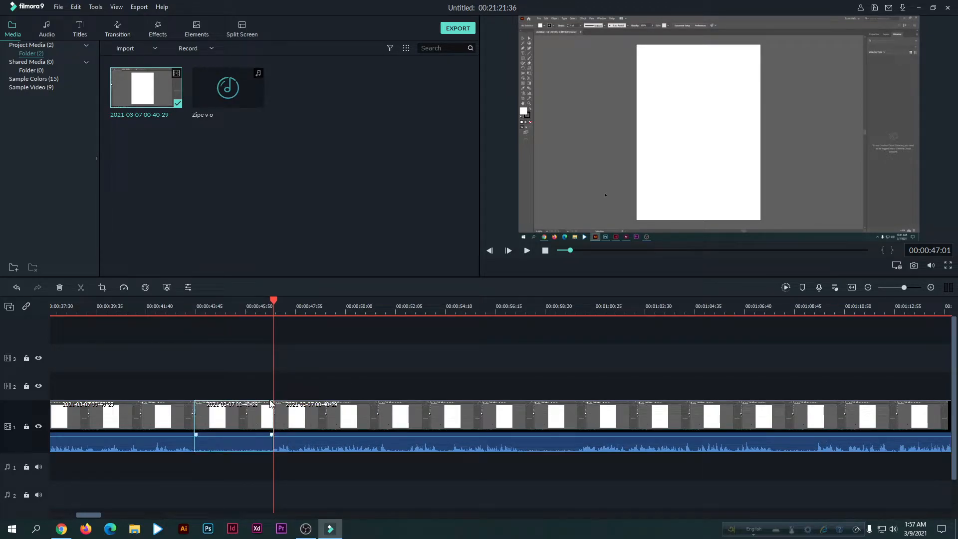
drag(271, 403, 292, 385)
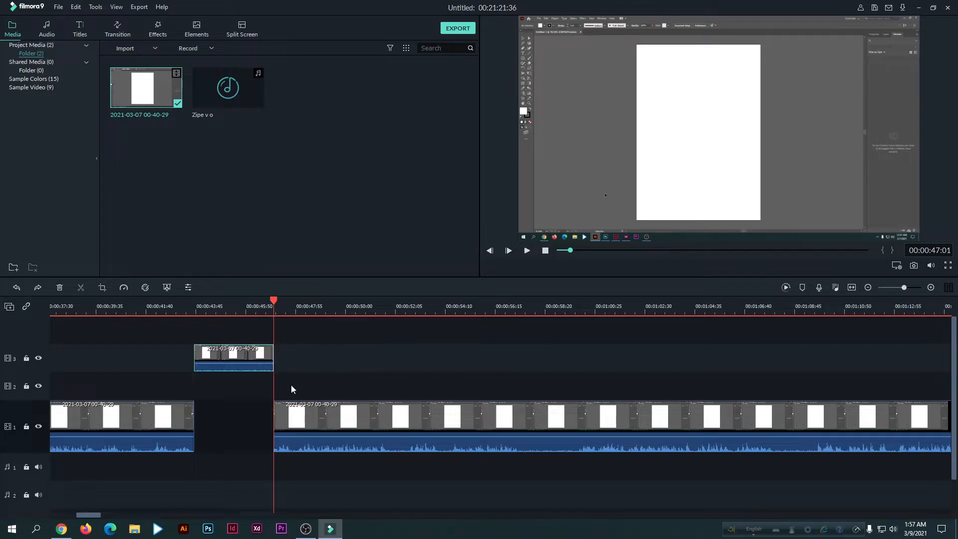
key(ctrl+y)
key(ctrl+y)
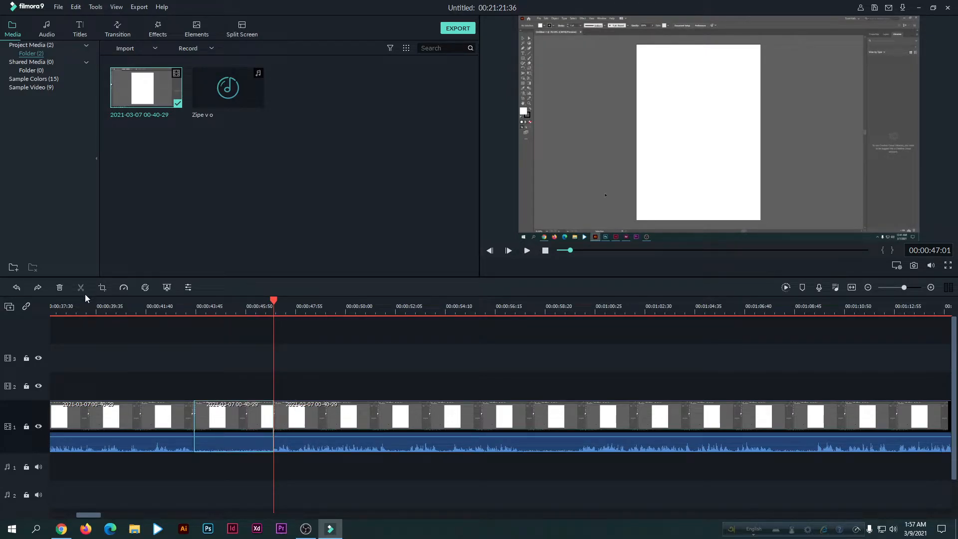
key(Delete)
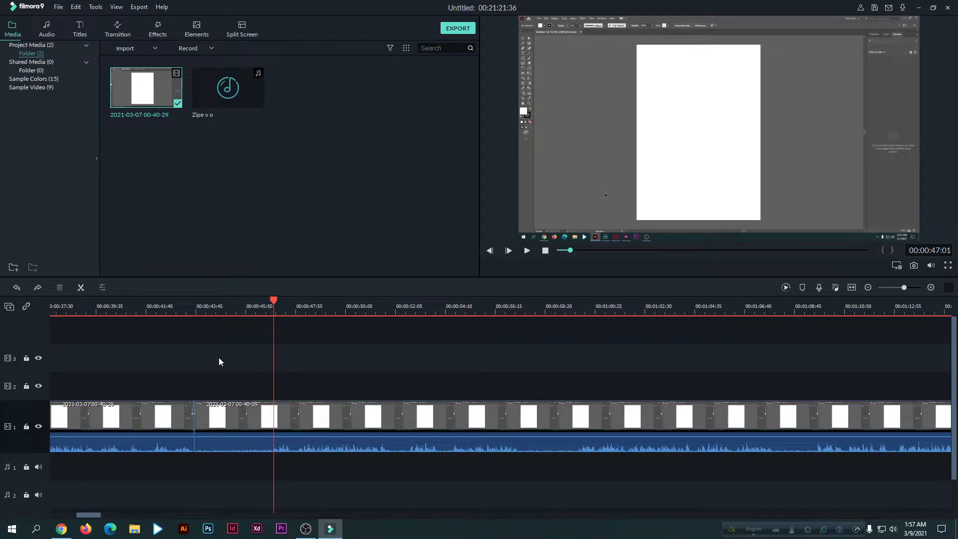
- Try trimming the start of the second clip from the cut toward the end of the quiet stretch
click(193, 315)
drag(324, 374, 348, 451)
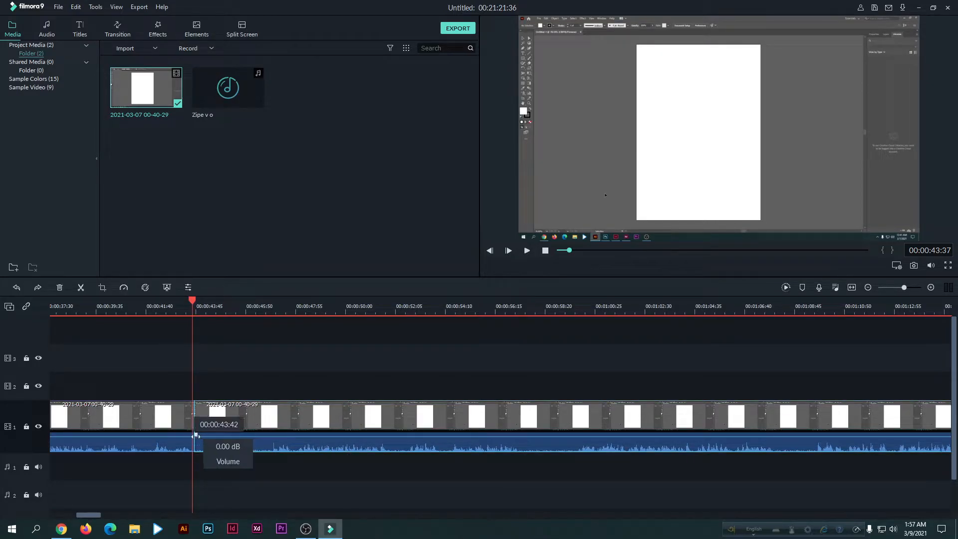
mouse_move(196, 435)
mouse_down()
mouse_move(212, 436)
mouse_move(200, 436)
mouse_up()
click(154, 461)
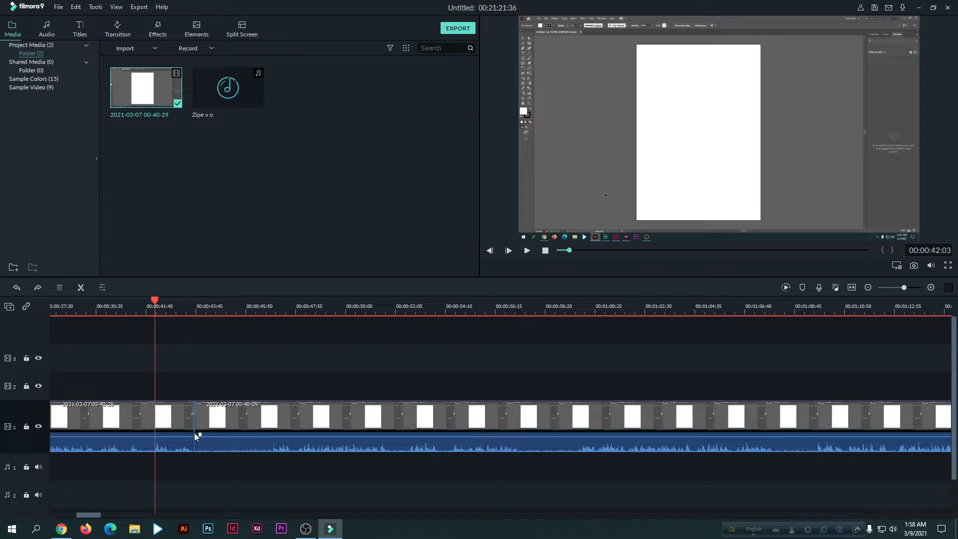
click(301, 419)
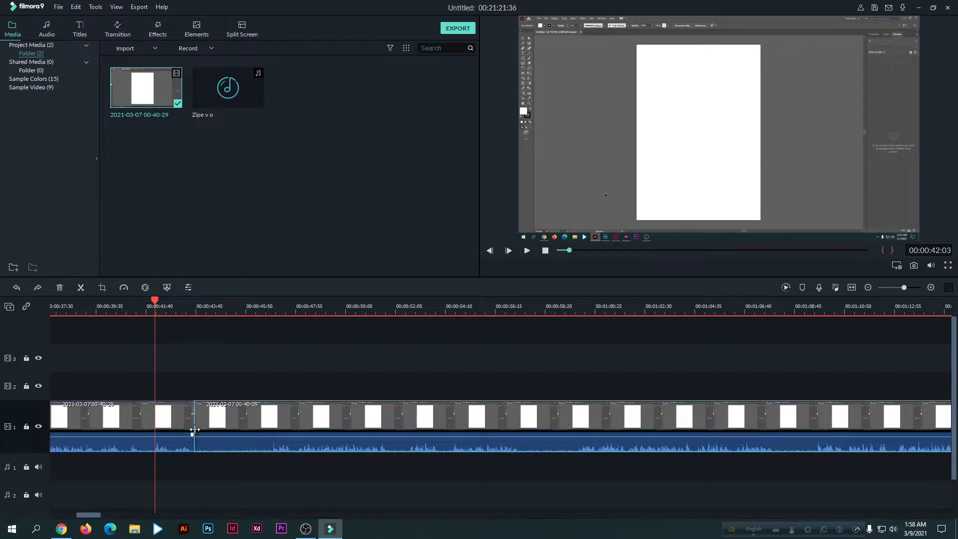
drag(194, 429, 195, 429)
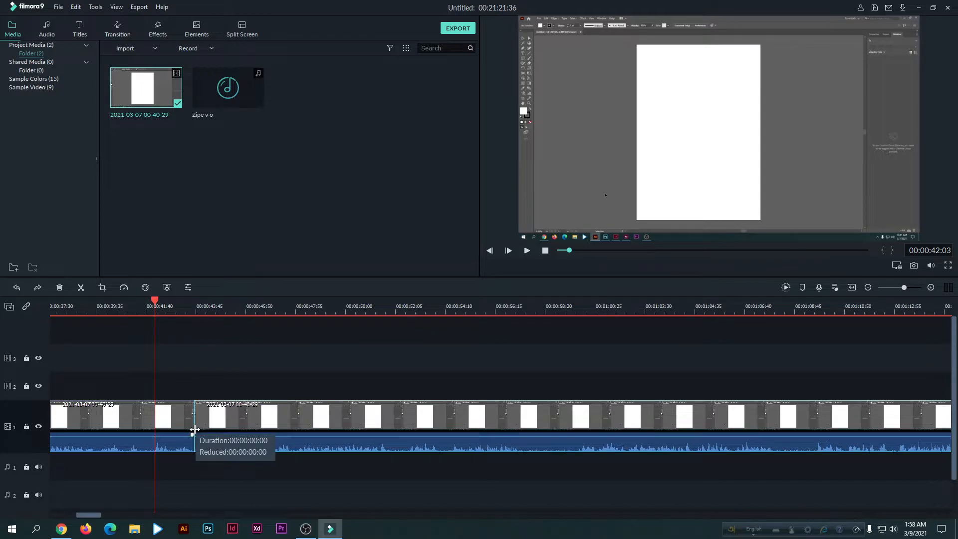
drag(194, 429, 274, 457)
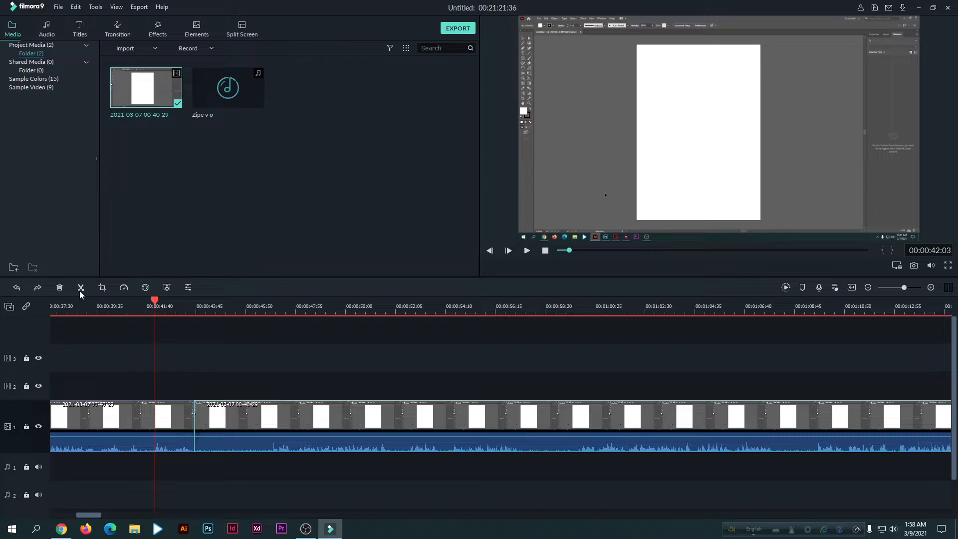
- Split the second clip on track 1 at 00:00:46:51 and move the section between the two cuts up to video track 2
click(270, 310)
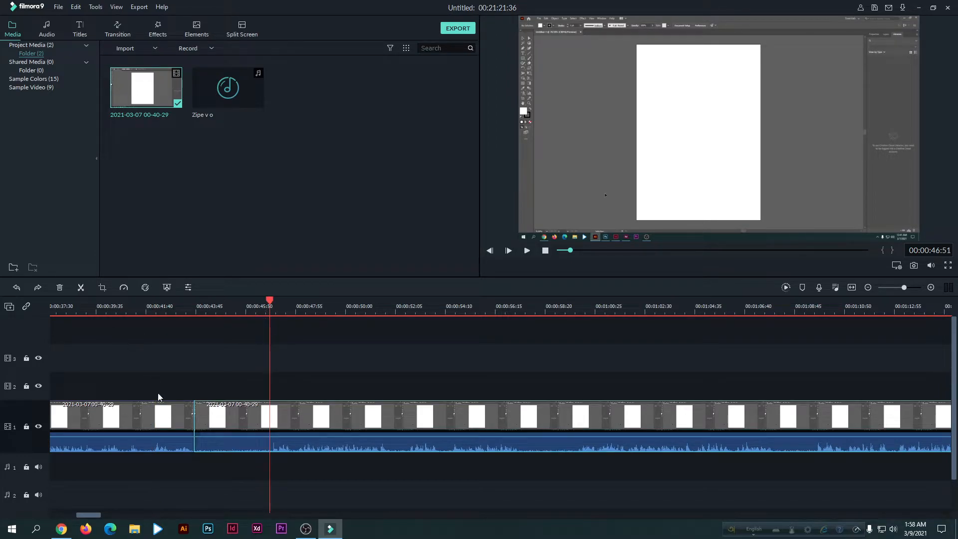
click(81, 287)
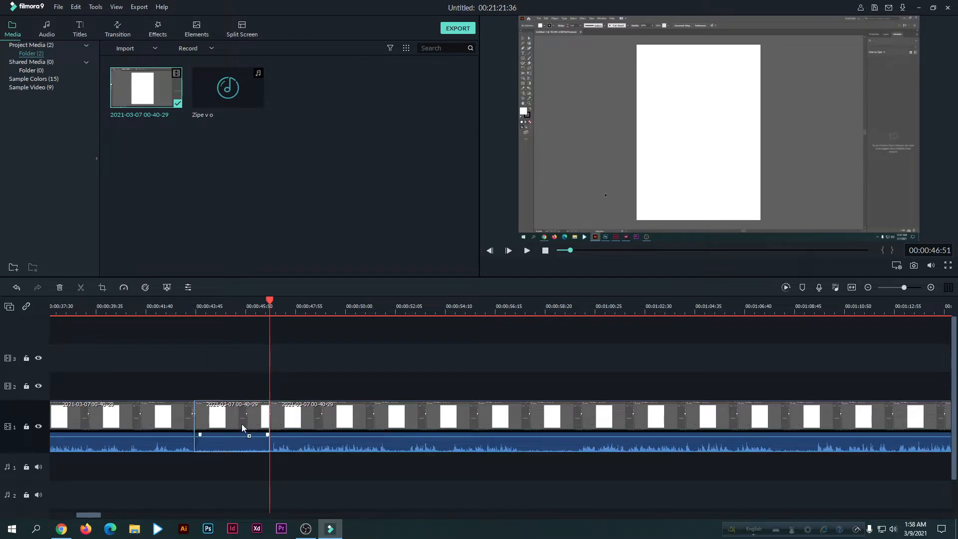
drag(242, 425, 239, 382)
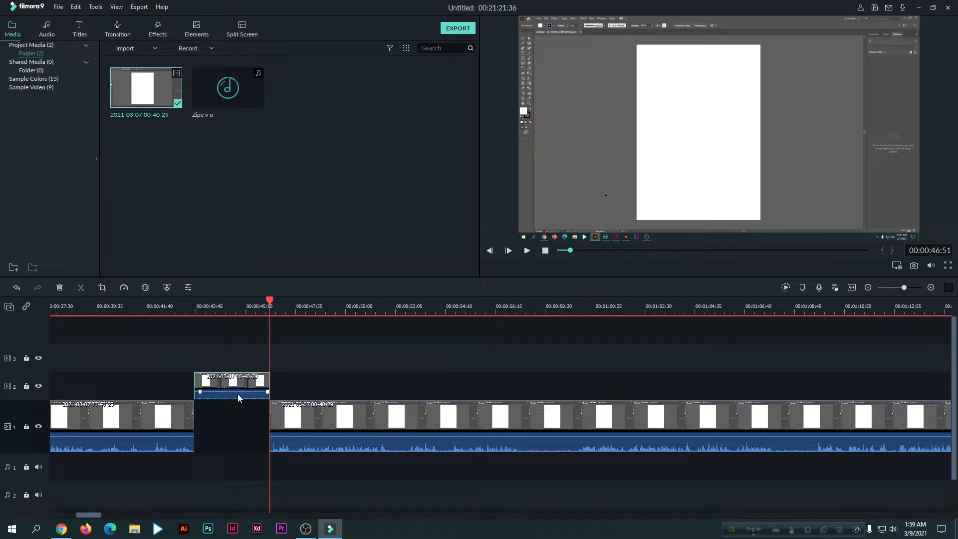
- Try deleting the cut-out section on video track 2, and undo the deletion
key(shift+Delete)
key(ctrl+z)
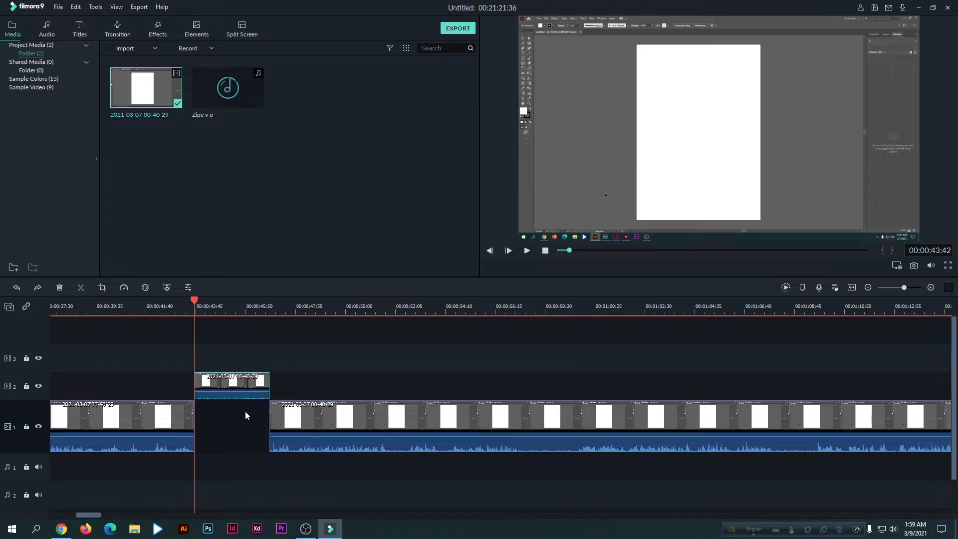
click(59, 288)
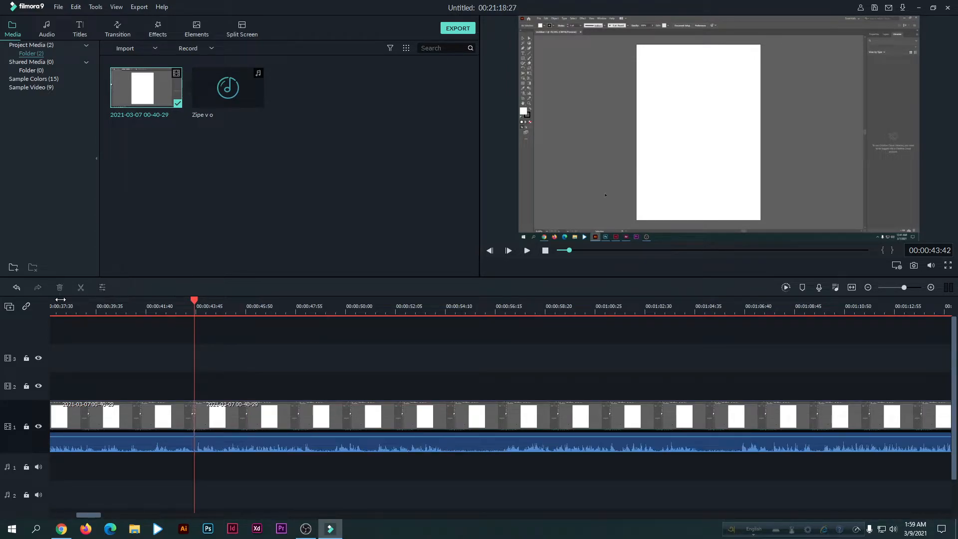
key(ctrl+z)
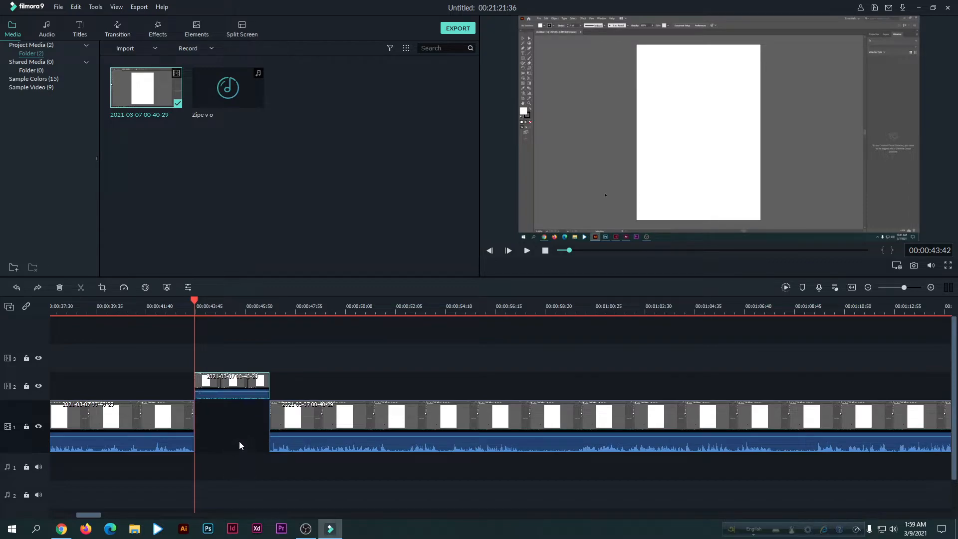
- Move the cut-out section up to video track 3, past the empty gap, and ripple delete that gap on track 1
click(229, 427)
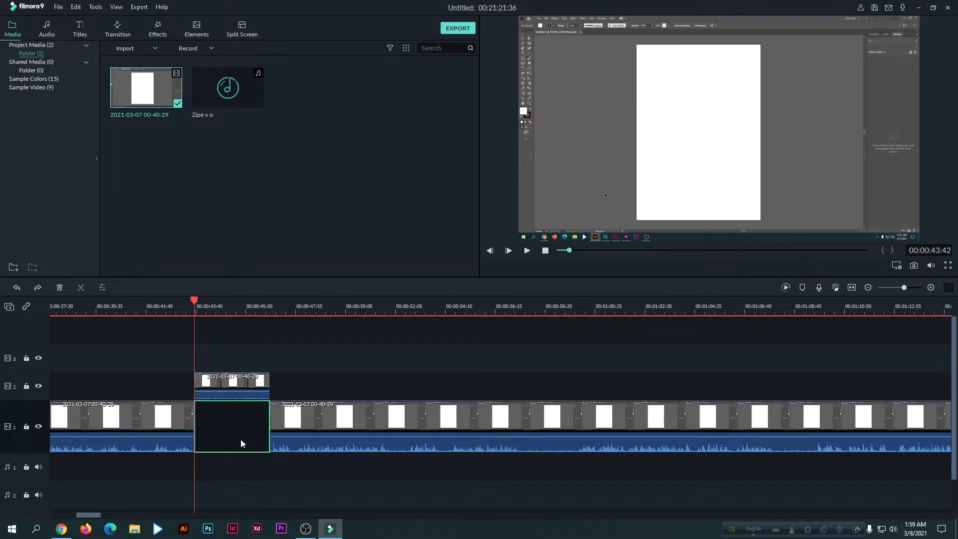
drag(236, 385, 363, 349)
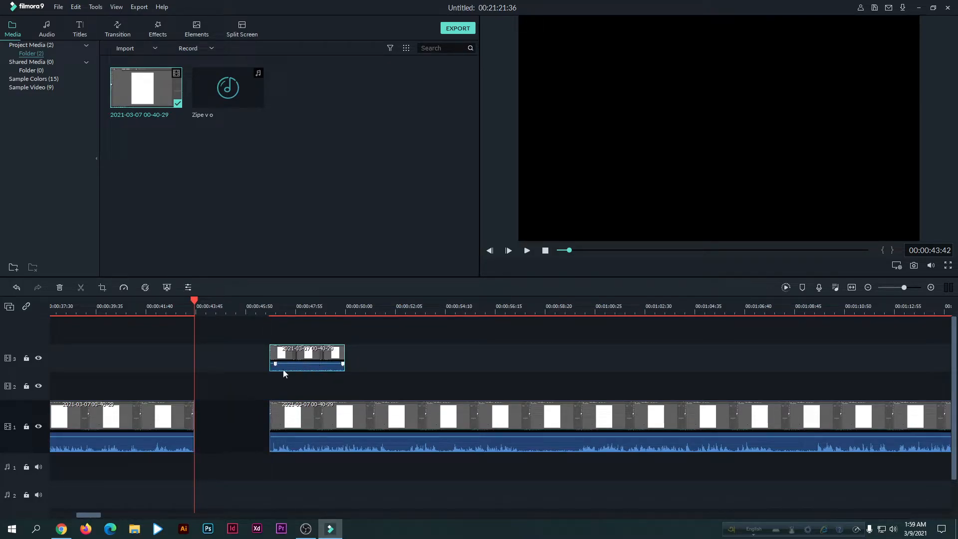
click(231, 427)
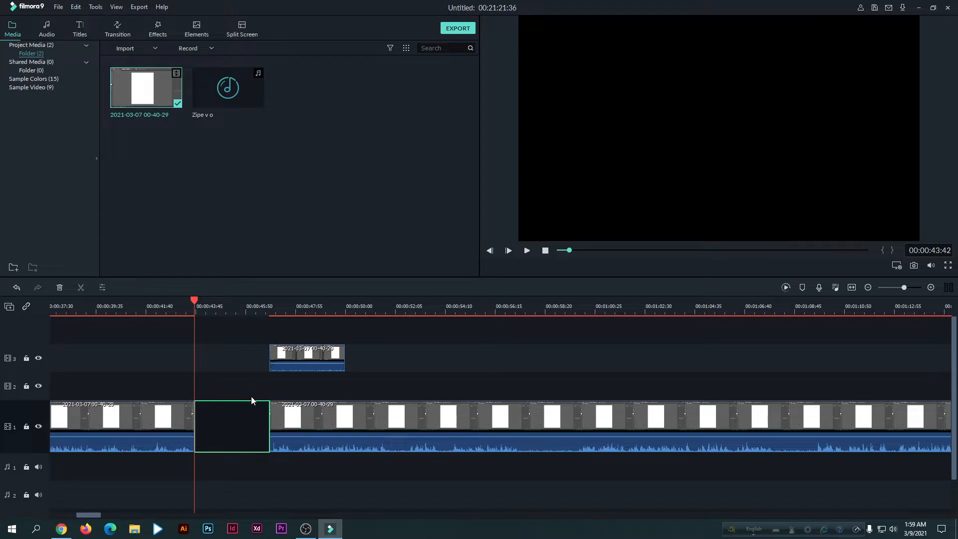
click(288, 490)
click(230, 426)
right_click(230, 426)
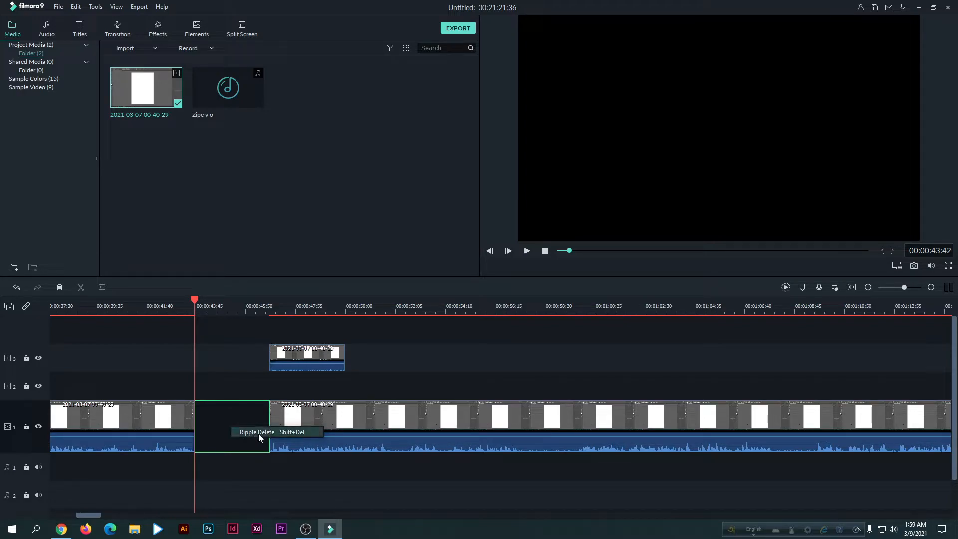
click(253, 433)
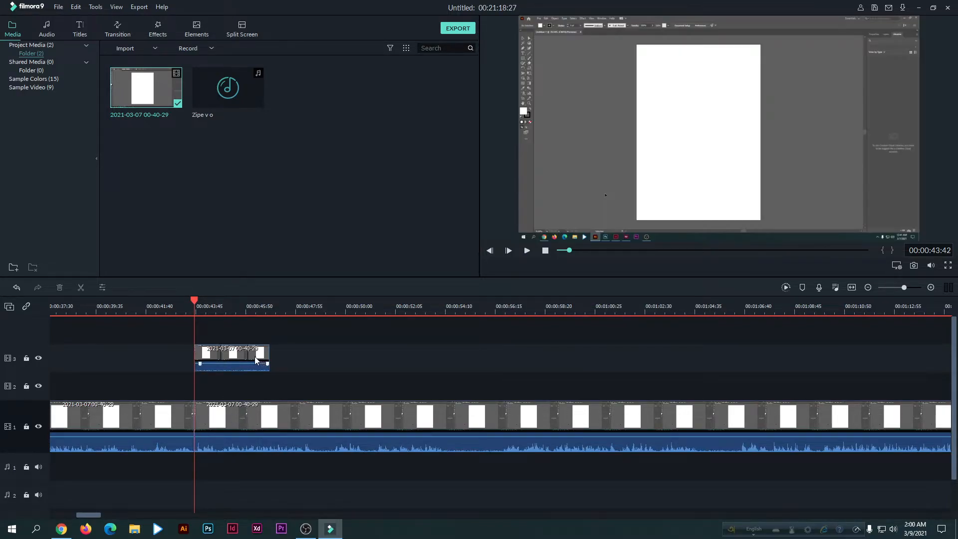
- Delete the leftover cut-out section from video track 3
click(237, 364)
key(Delete)
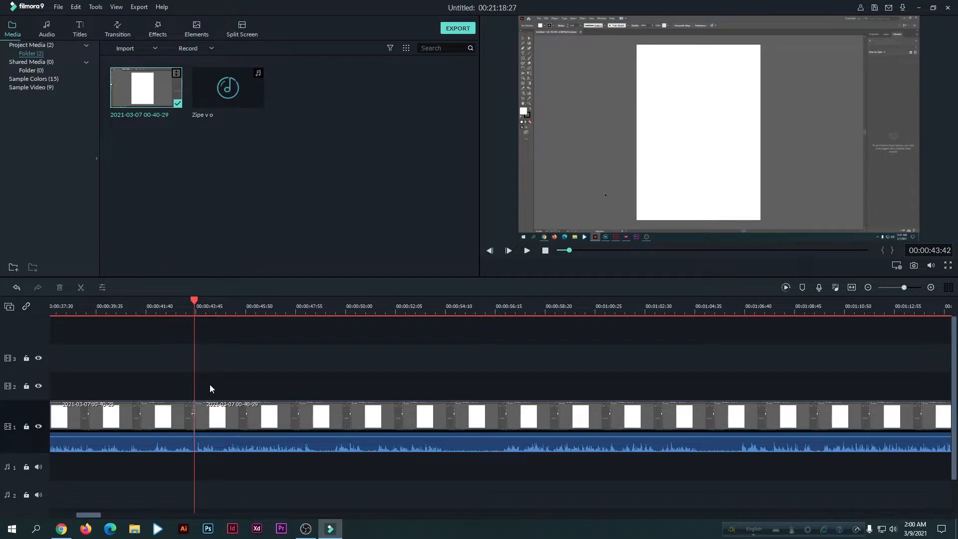
scroll(122, 421, down, 4)
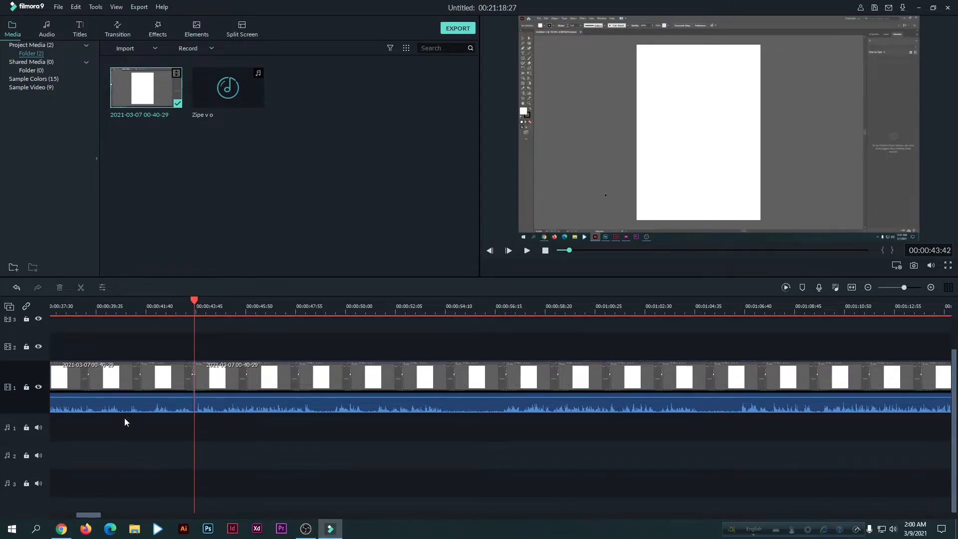
scroll(115, 440, up, 3)
- Try shifting the first clip on track 1 later in time, return the playhead to 00:00:00:00 and undo the last change
drag(112, 419, 190, 423)
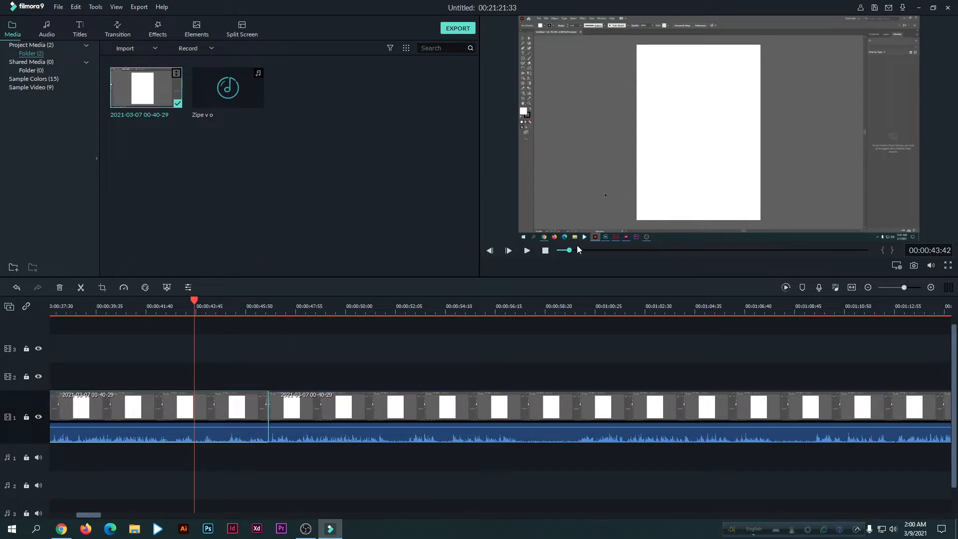
drag(569, 250, 550, 259)
drag(172, 416, 254, 428)
key(ctrl+z)
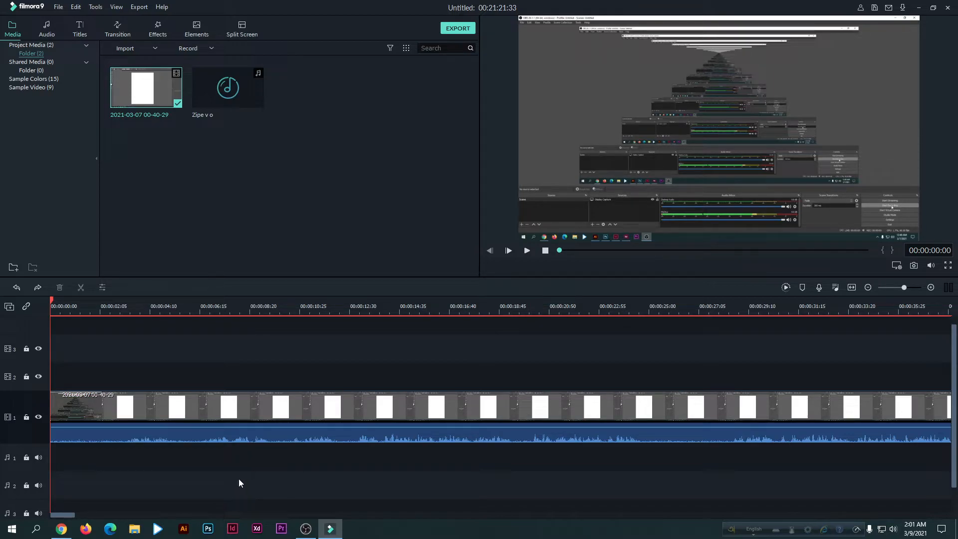
- Try an audio fade-in reaching 00:00:12:05 at the start of the first clip, and undo it
click(76, 423)
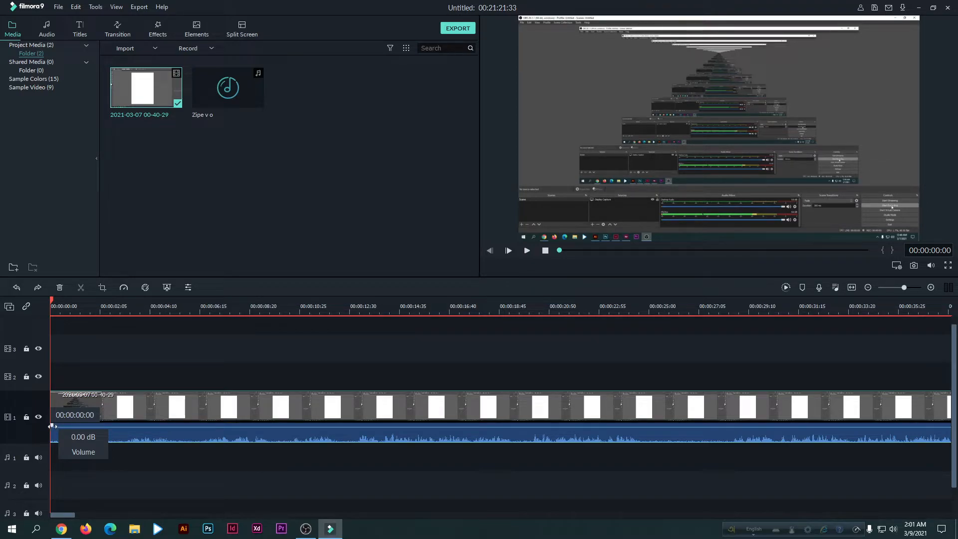
drag(52, 426, 339, 426)
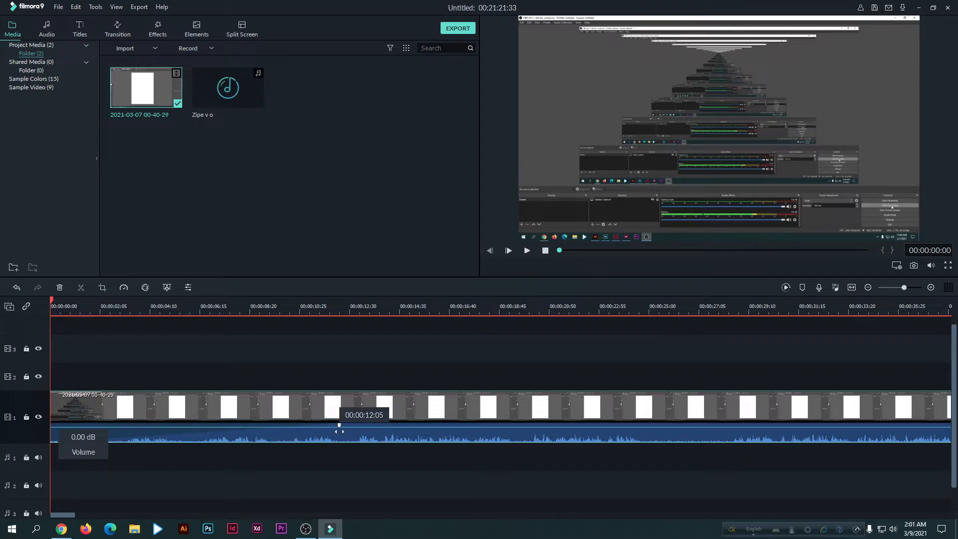
click(334, 463)
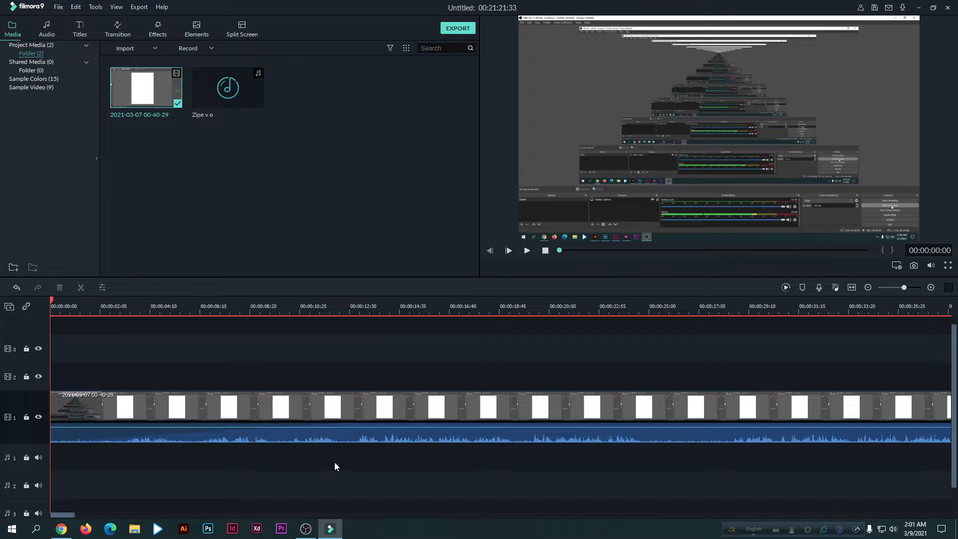
click(94, 352)
click(152, 366)
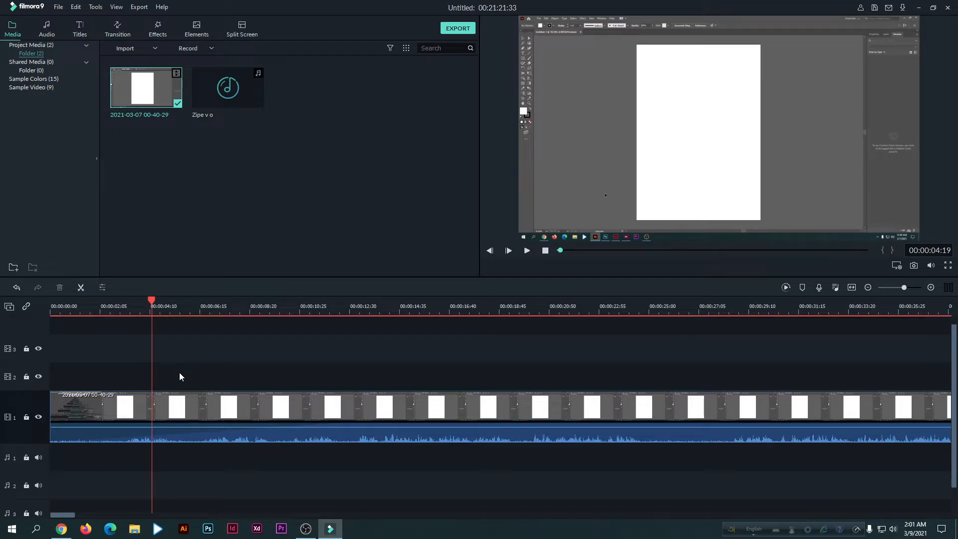
key(ctrl+z)
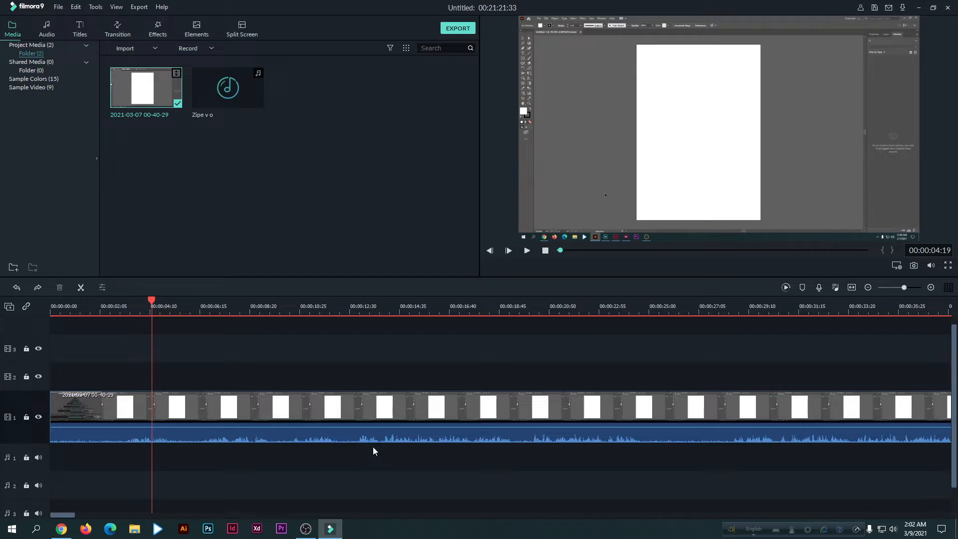
- Raise the audio volume of the first clip on its volume line, and lower it to about -0.62 dB
click(406, 407)
drag(393, 366, 402, 450)
mouse_move(395, 427)
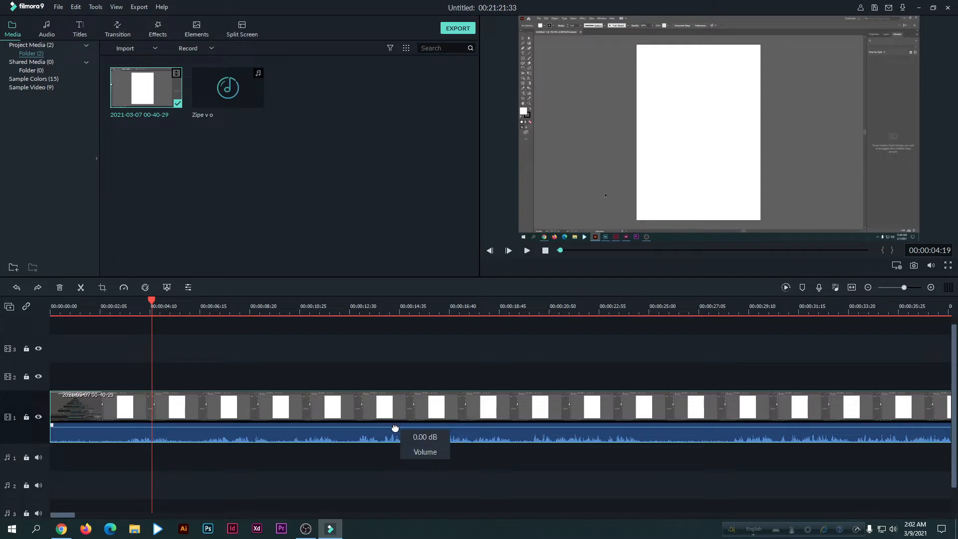
drag(395, 428, 394, 411)
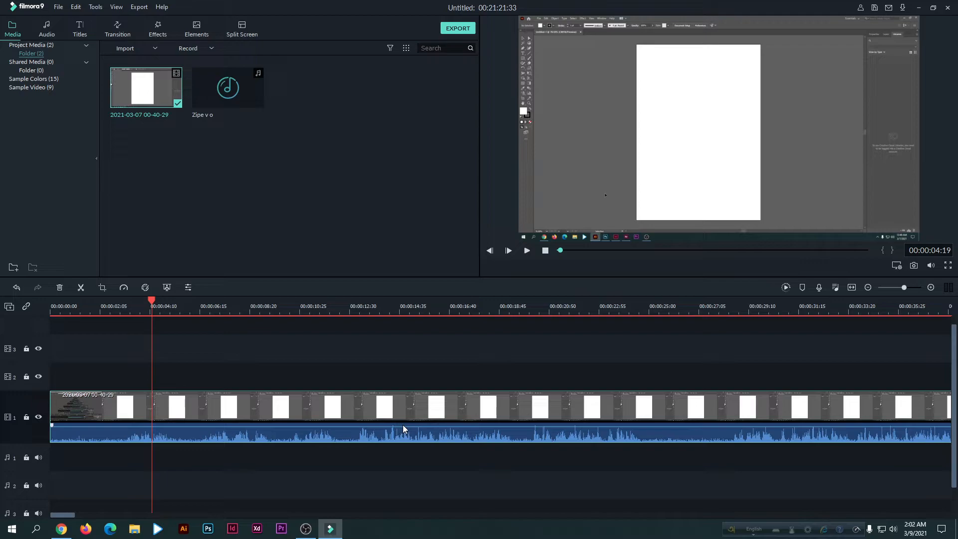
mouse_move(405, 425)
mouse_down()
mouse_move(409, 441)
mouse_move(410, 429)
mouse_up()
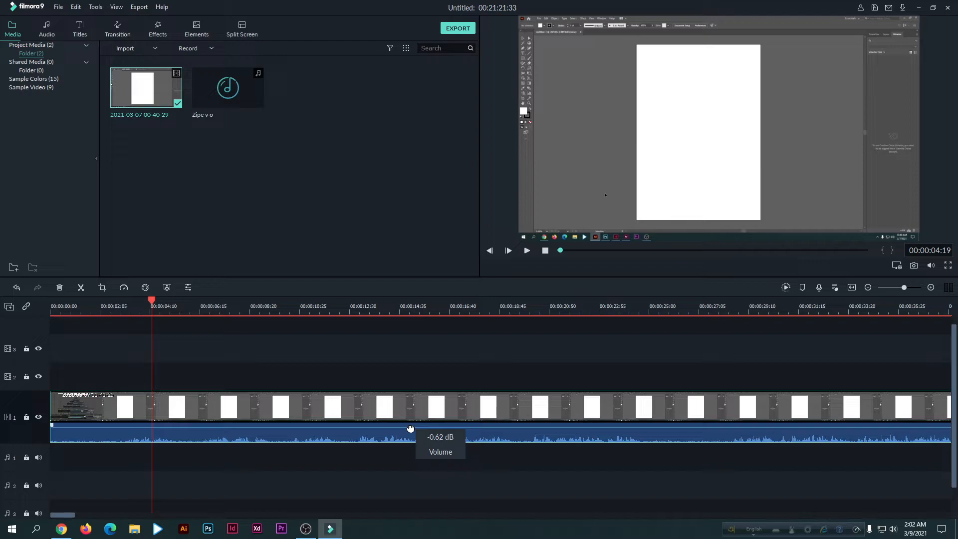
mouse_move(411, 429)
mouse_down()
mouse_move(410, 414)
mouse_move(410, 429)
mouse_up()
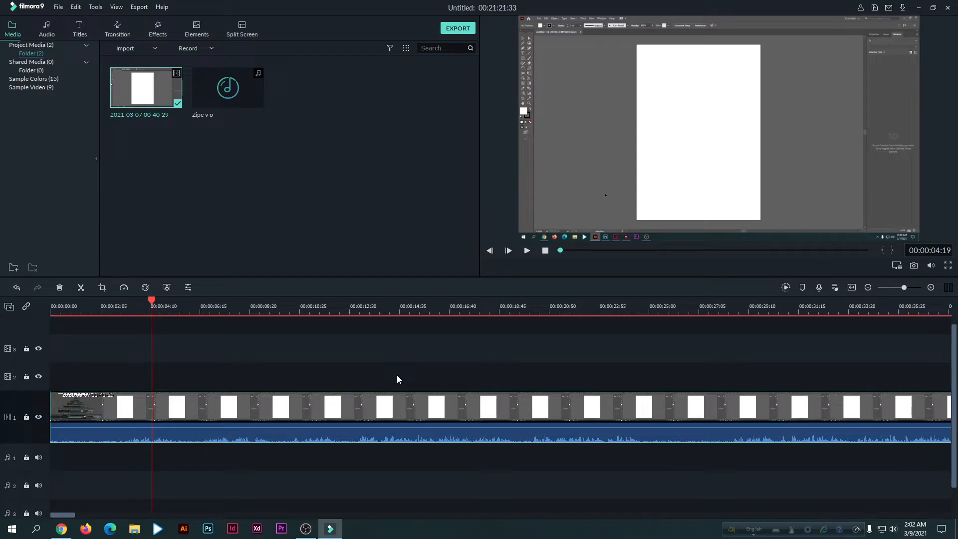
click(396, 464)
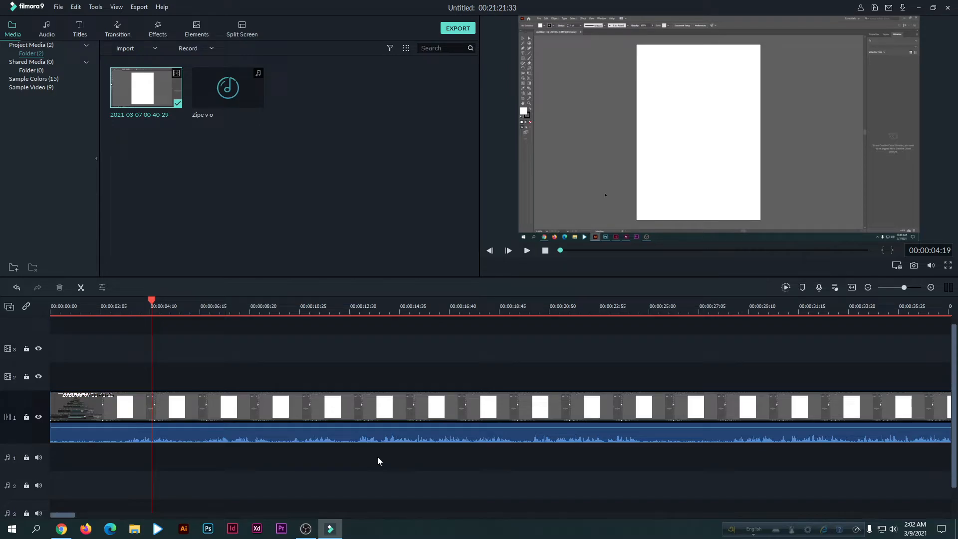
- Split the clip on track 1 at 00:00:05:56 and at 00:00:13:20
scroll(373, 456, down, 1)
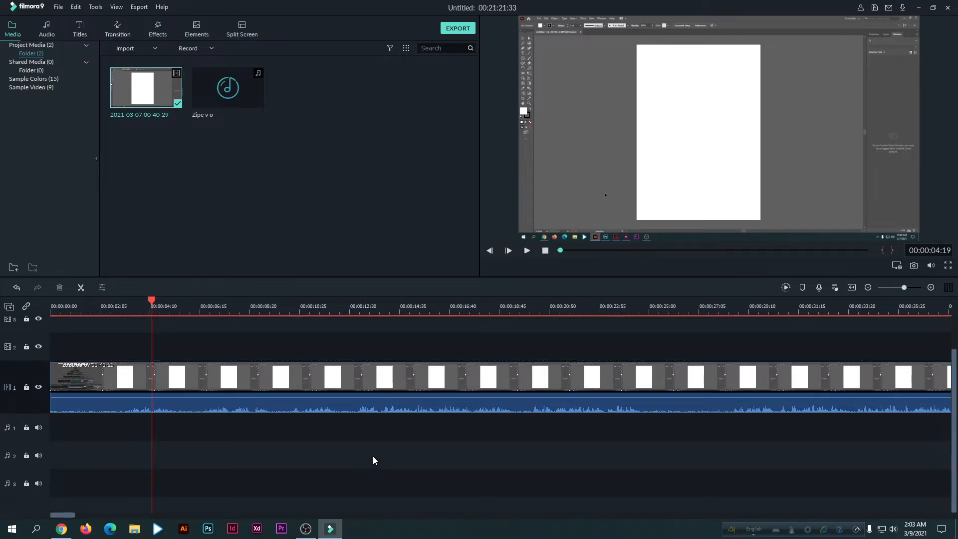
scroll(283, 457, up, 1)
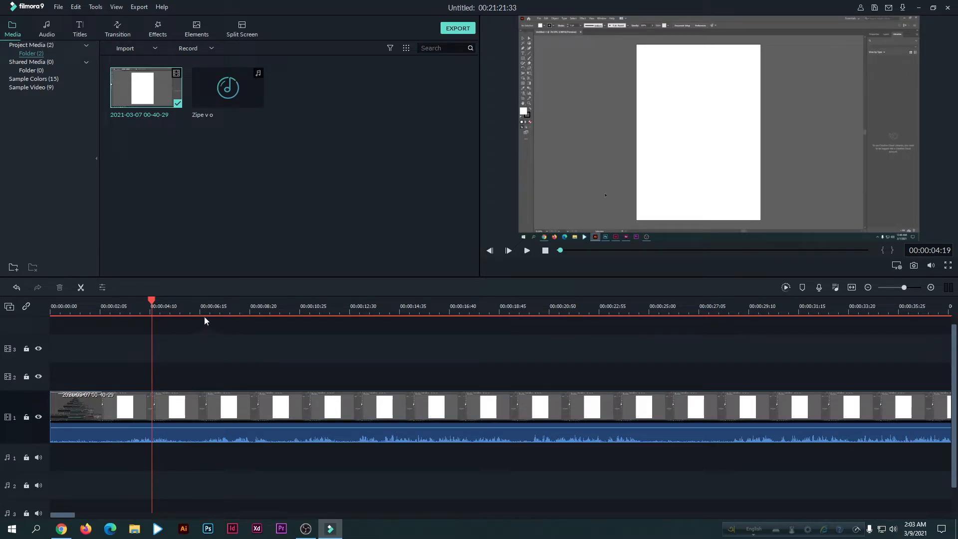
click(192, 308)
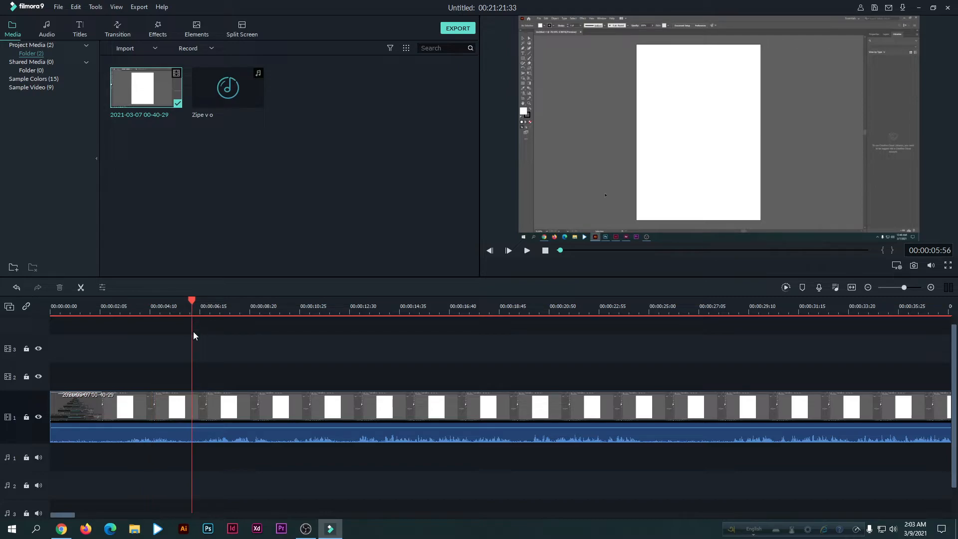
click(81, 288)
click(370, 317)
click(83, 288)
- Move the section between the two cuts to video track 2 and pull the remaining clip back against the first cut
drag(340, 400, 608, 368)
click(460, 407)
drag(460, 406, 298, 412)
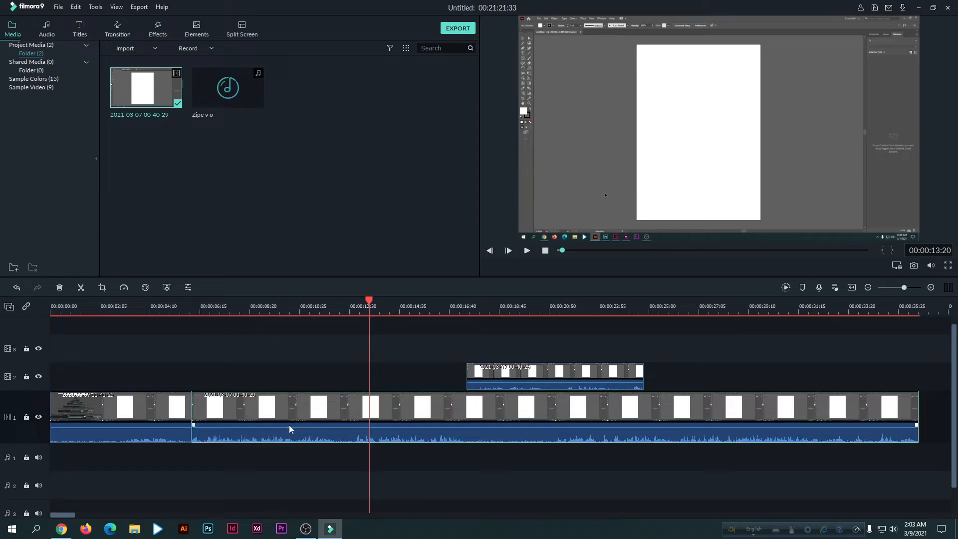
- Split the second track 1 clip at 00:00:13:20 and insert the track 2 section at that cut, with the rest directly behind it
click(80, 287)
drag(429, 406, 689, 412)
drag(551, 372, 453, 408)
click(592, 411)
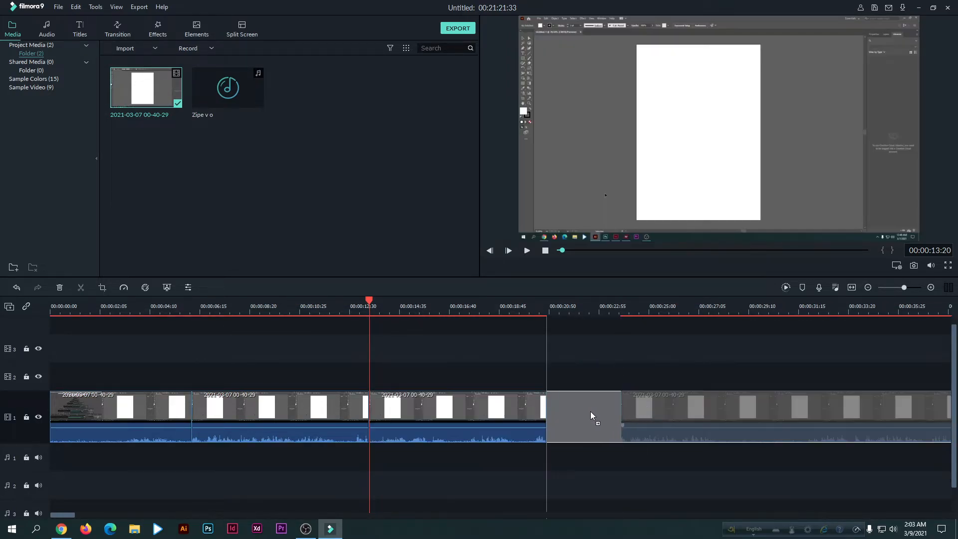
key(Delete)
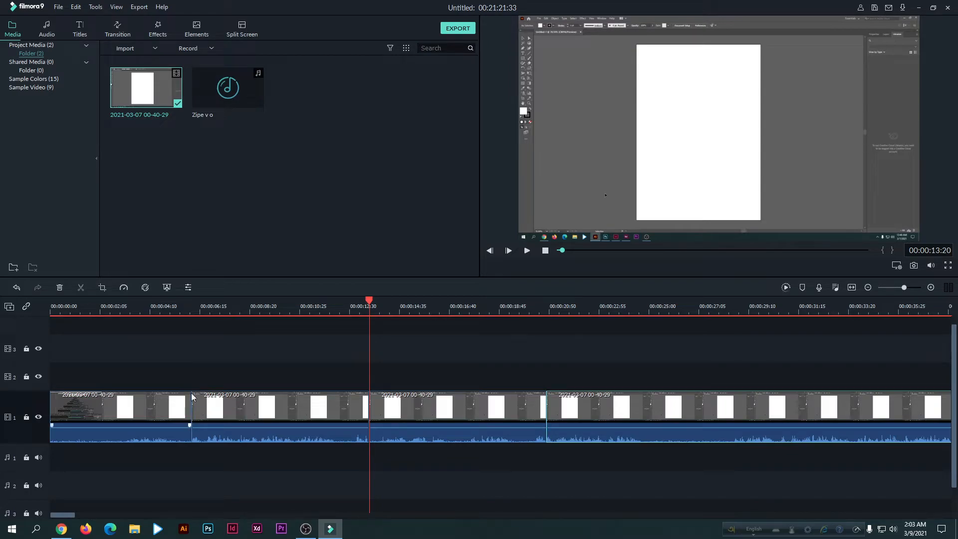
- Mute the audio of the first two clips on track 1 and place the playhead at 00:00:04:28
click(194, 411)
drag(276, 371, 188, 440)
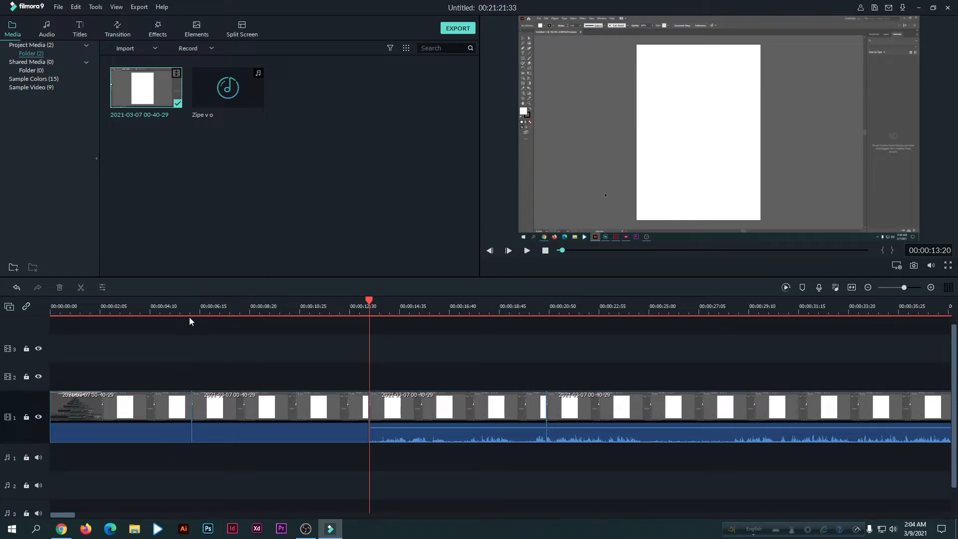
click(157, 312)
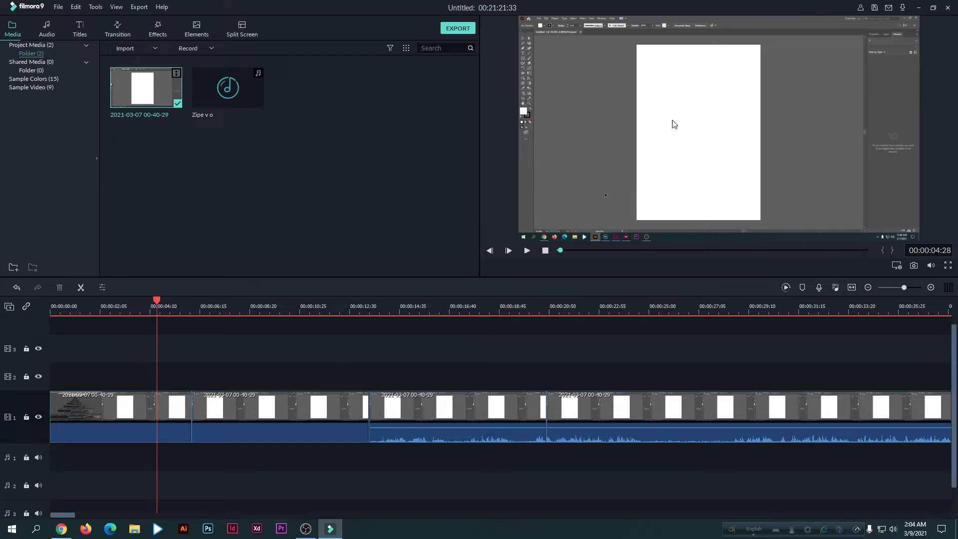
- Browse the transition library, try the Blurry Cross 2 transition on the first cut of track 1 and remove it
click(117, 29)
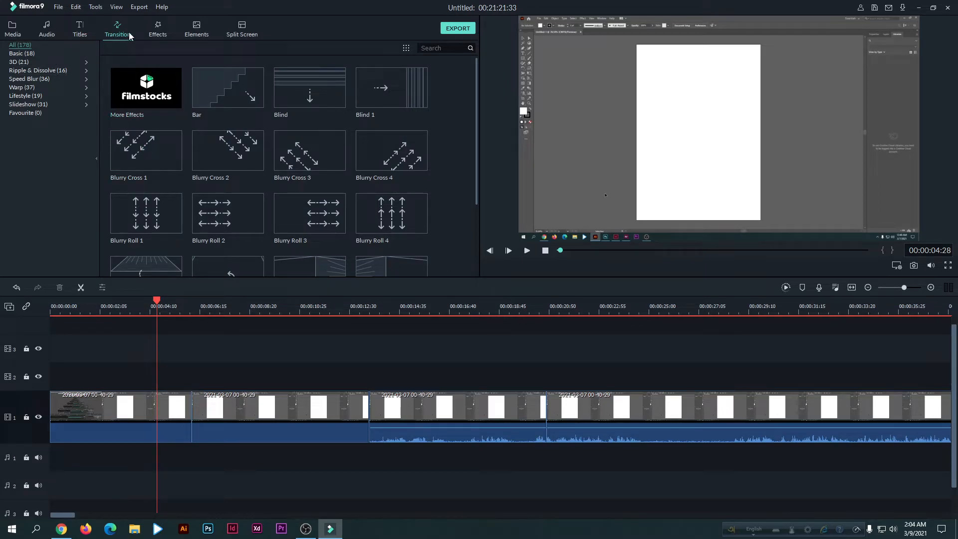
scroll(238, 138, down, 10)
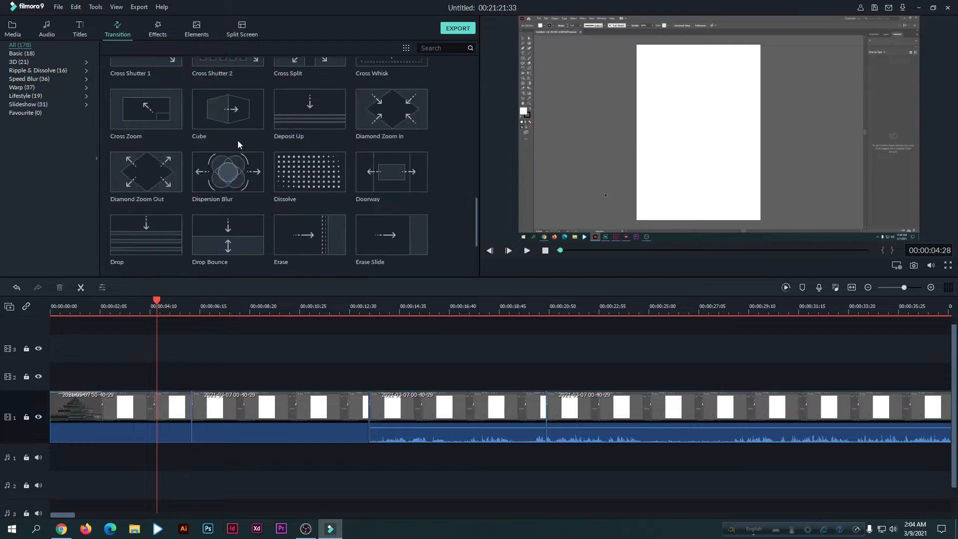
scroll(239, 129, up, 10)
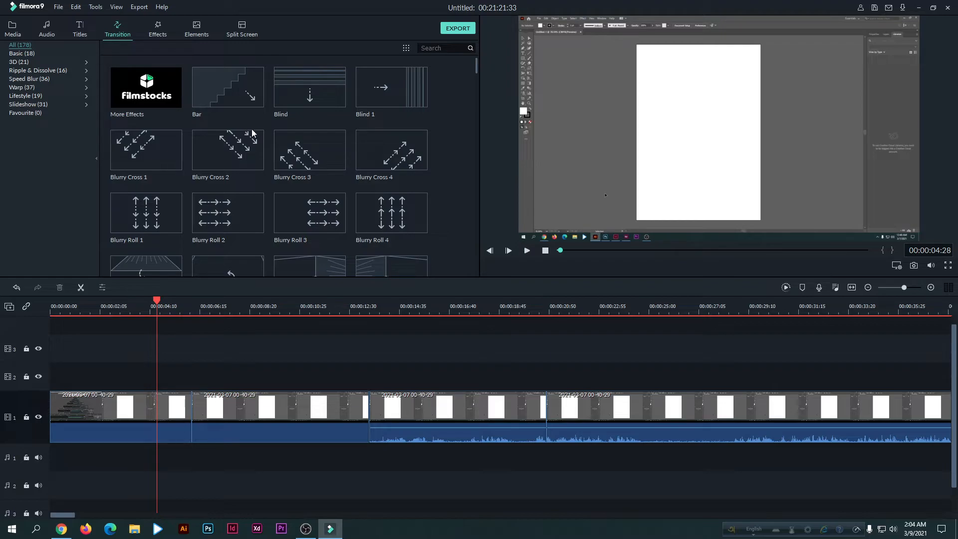
drag(227, 150, 188, 419)
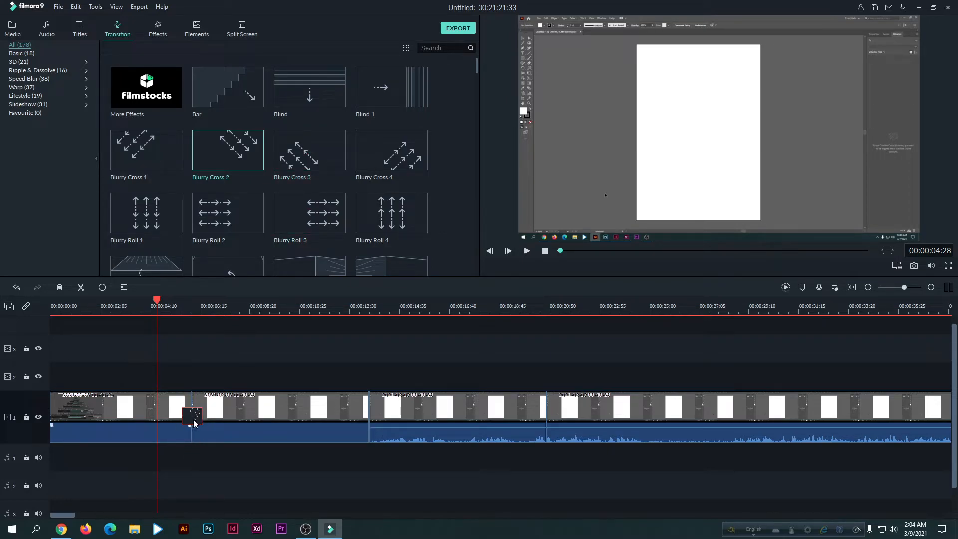
click(208, 456)
key(space)
key(space)
click(189, 420)
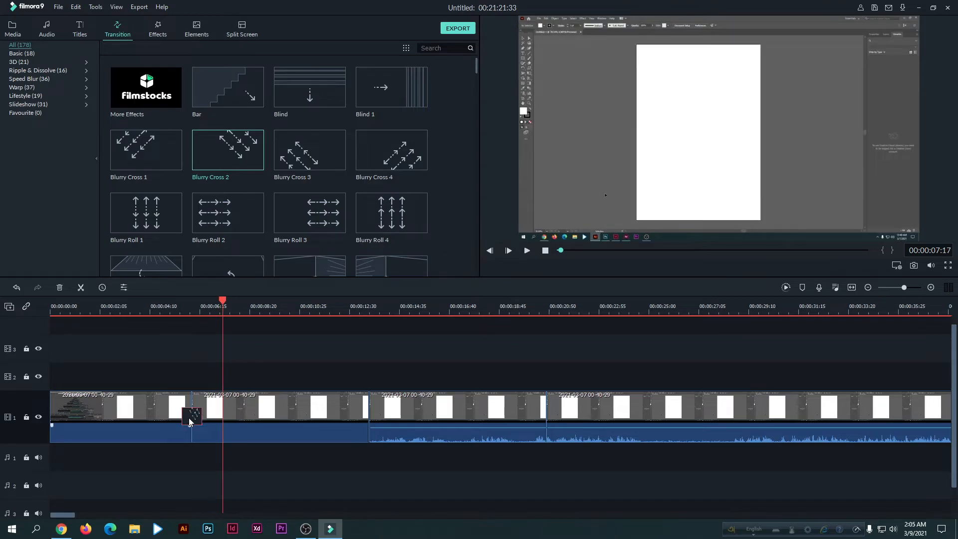
key(Delete)
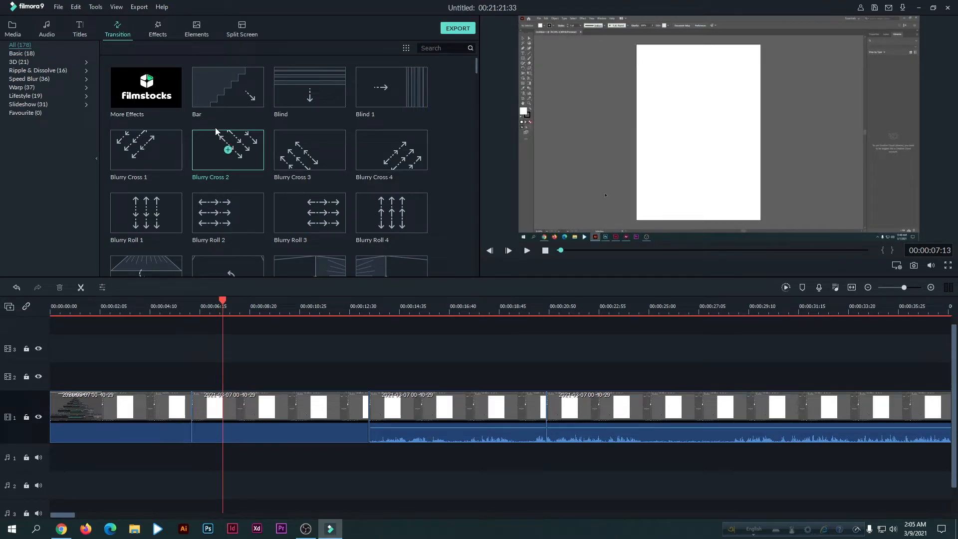
- Try the Bar transition on the first cut of track 1 and play it back
drag(220, 91, 188, 419)
click(130, 309)
key(space)
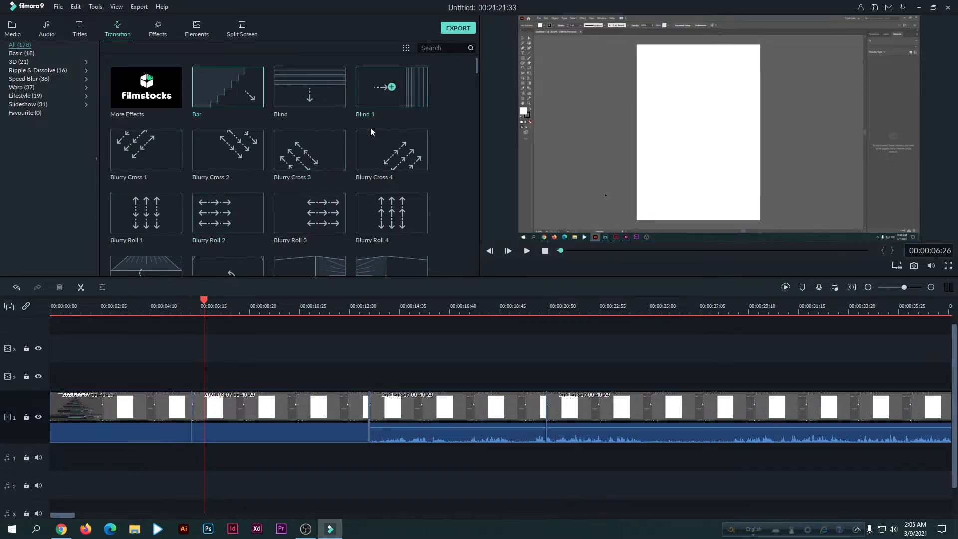
- Try the Blurry Cross 4 transition on the first cut of track 1 with playback and remove it
drag(409, 165, 183, 401)
click(169, 313)
scroll(326, 172, down, 10)
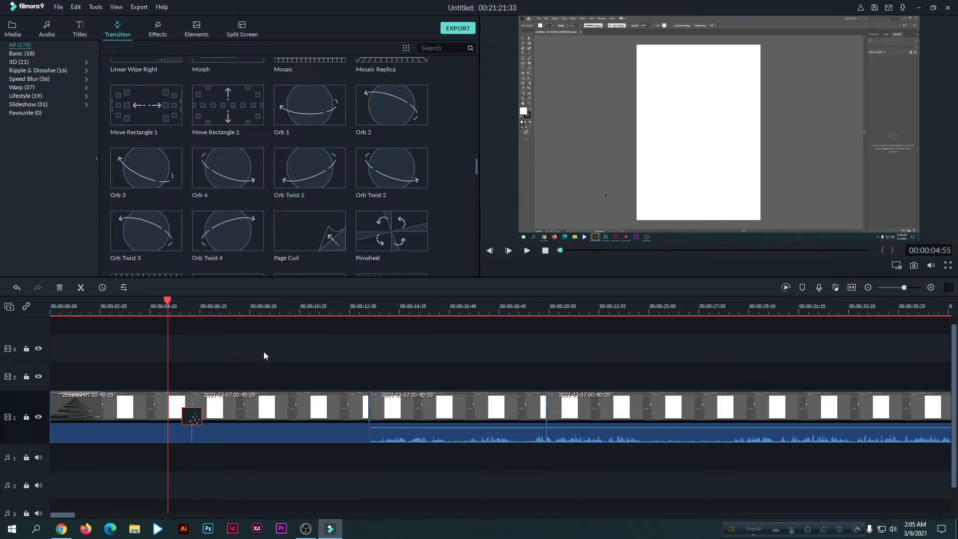
key(space)
key(space)
key(Delete)
- Try the Wormhole 6 transition on the first cut of track 1 with playback and remove it
scroll(275, 215, down, 15)
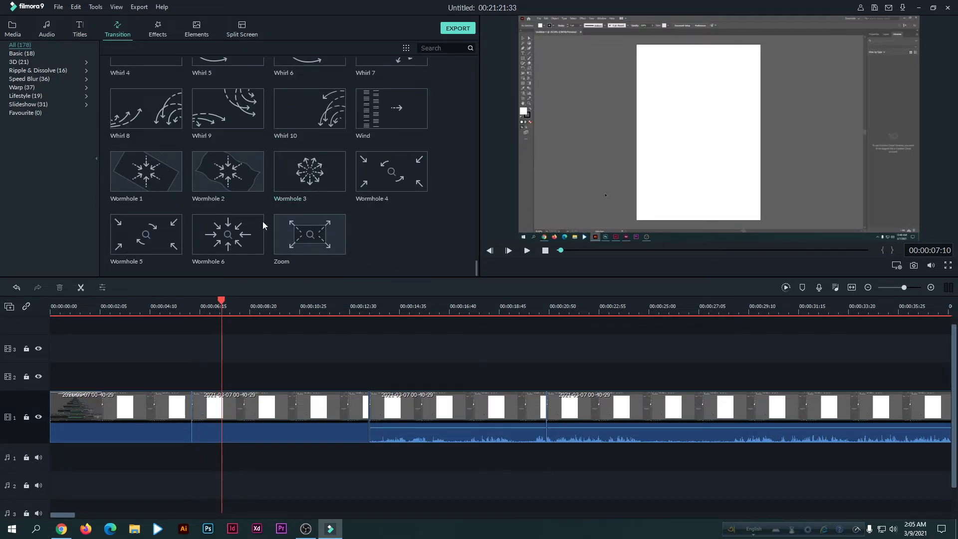
drag(243, 259, 192, 403)
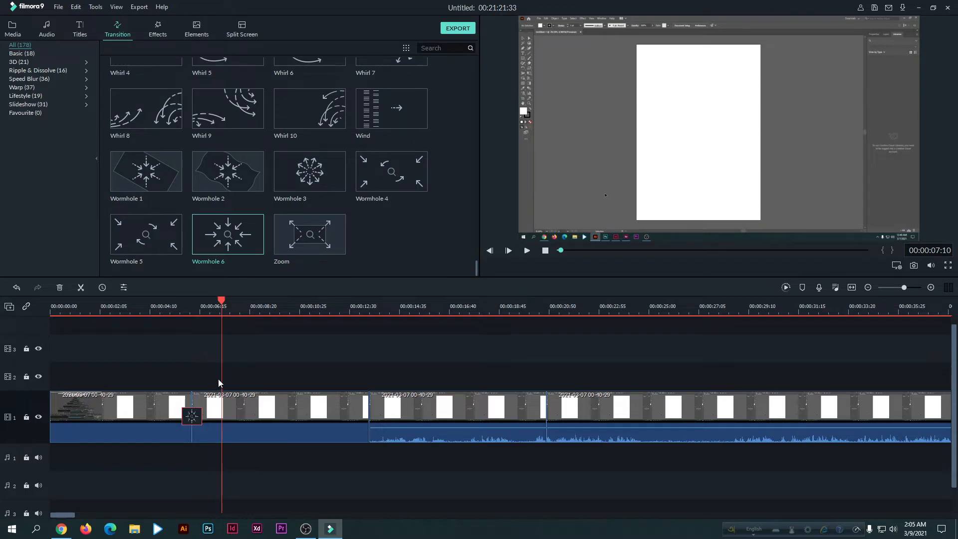
click(165, 344)
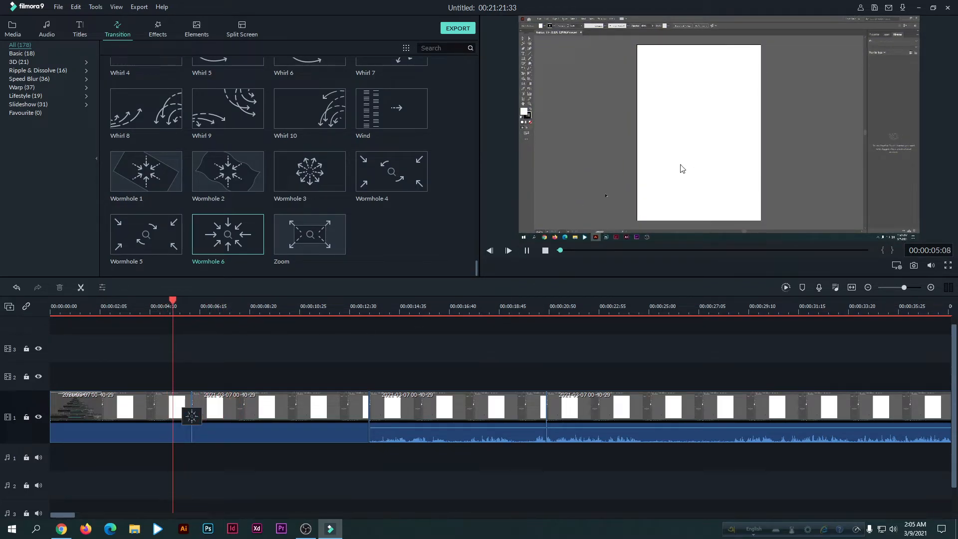
key(space)
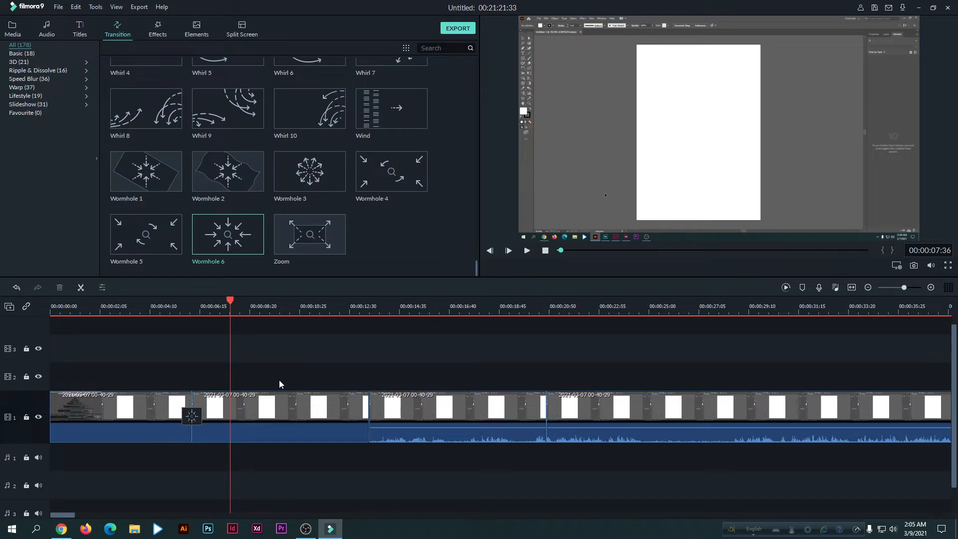
scroll(247, 146, up, 15)
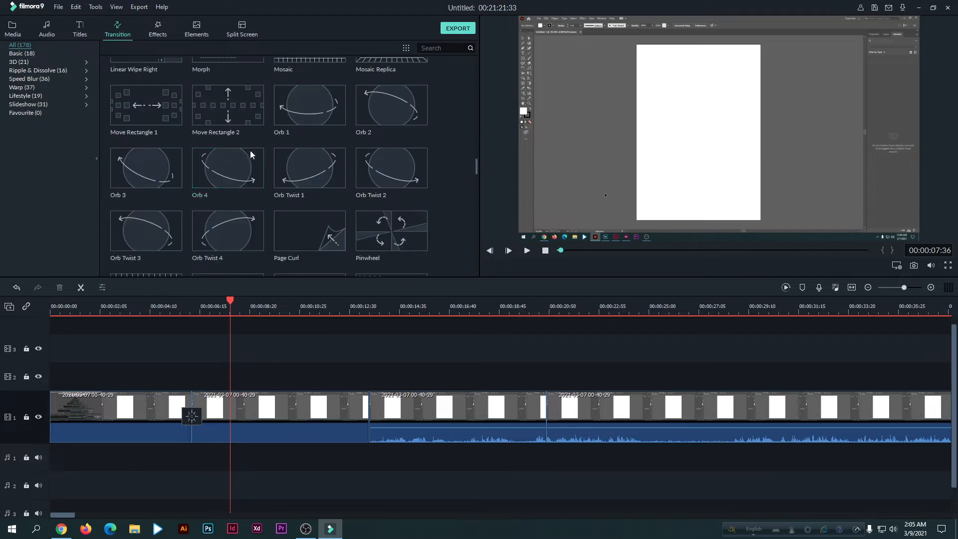
scroll(253, 189, up, 3)
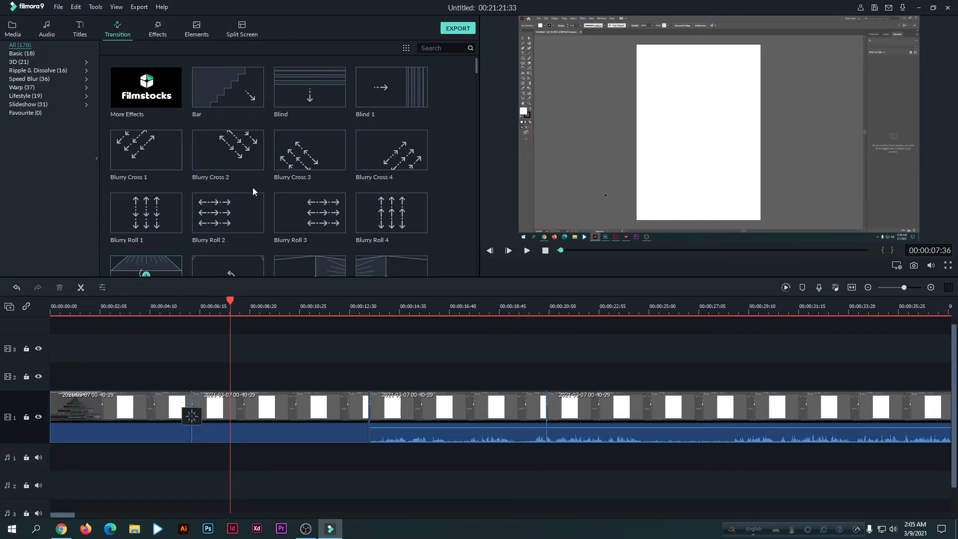
click(191, 419)
key(Delete)
click(158, 29)
click(195, 29)
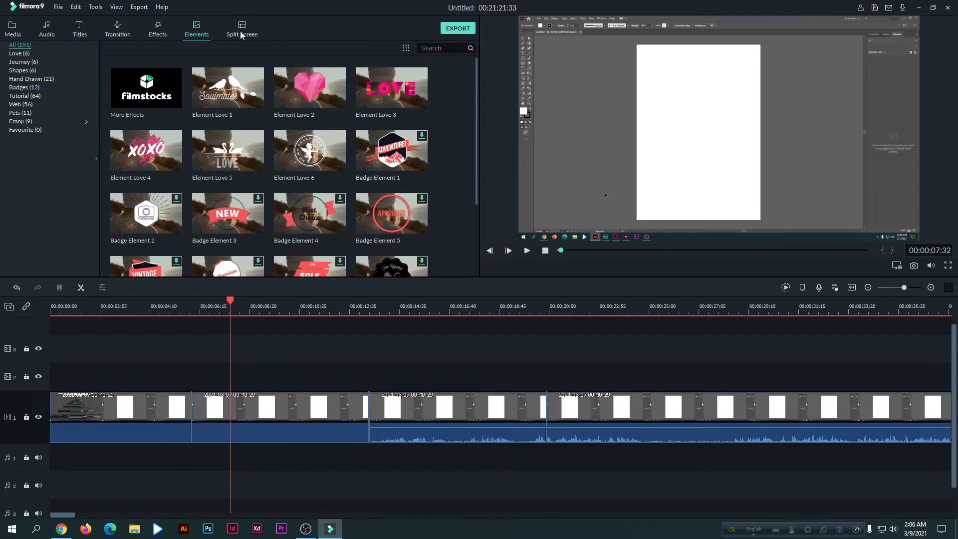
click(118, 30)
click(12, 29)
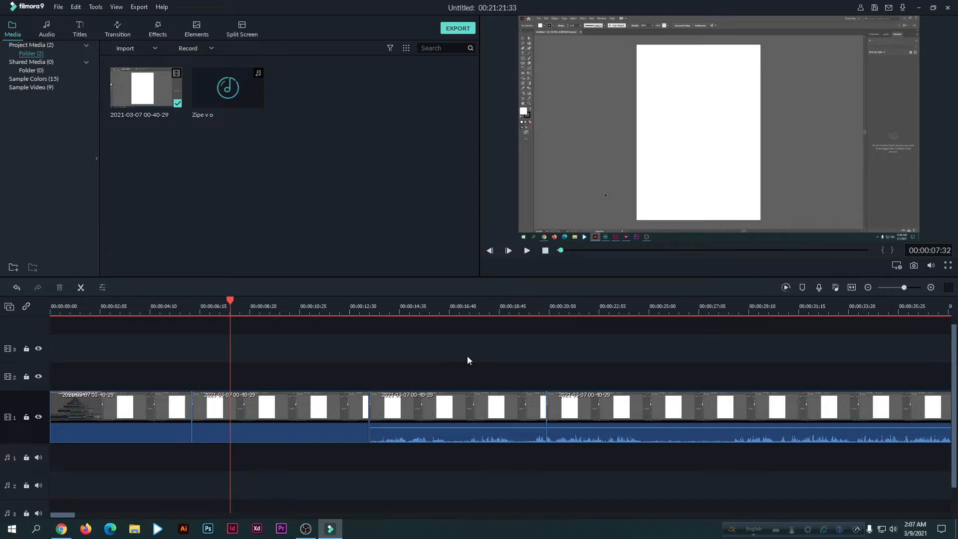
- Record a microphone voice-over onto audio track 1 starting at 00:00:28:12 and return the playhead to 00:00:28:41
click(819, 288)
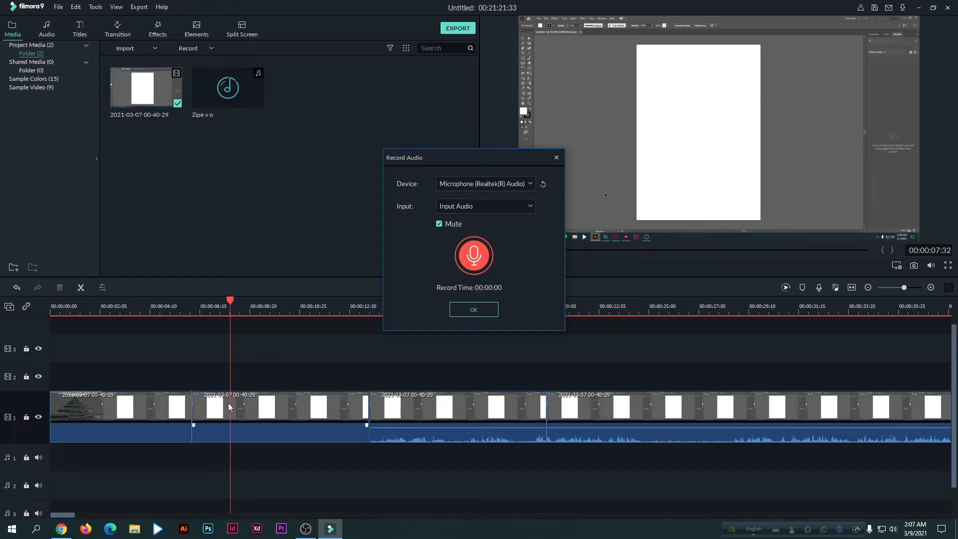
drag(231, 302, 726, 331)
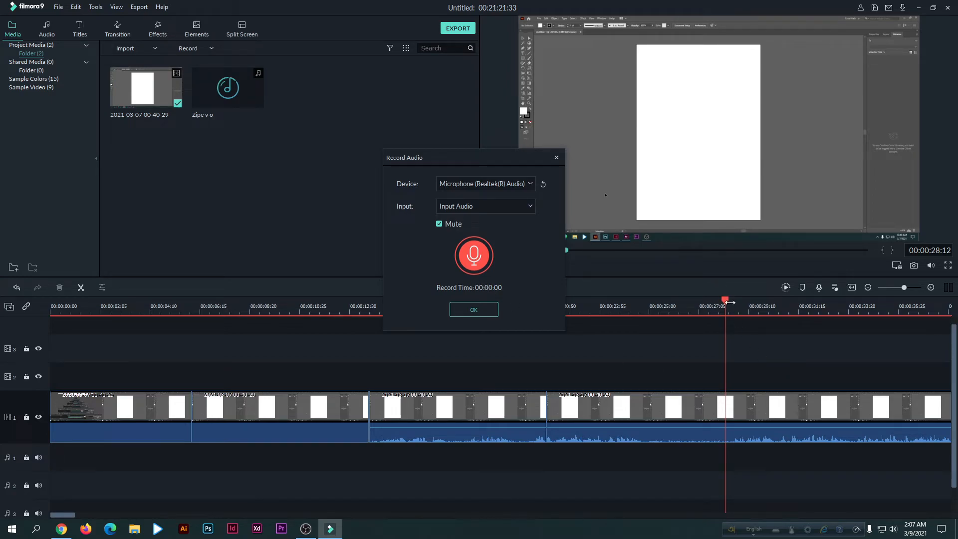
click(473, 255)
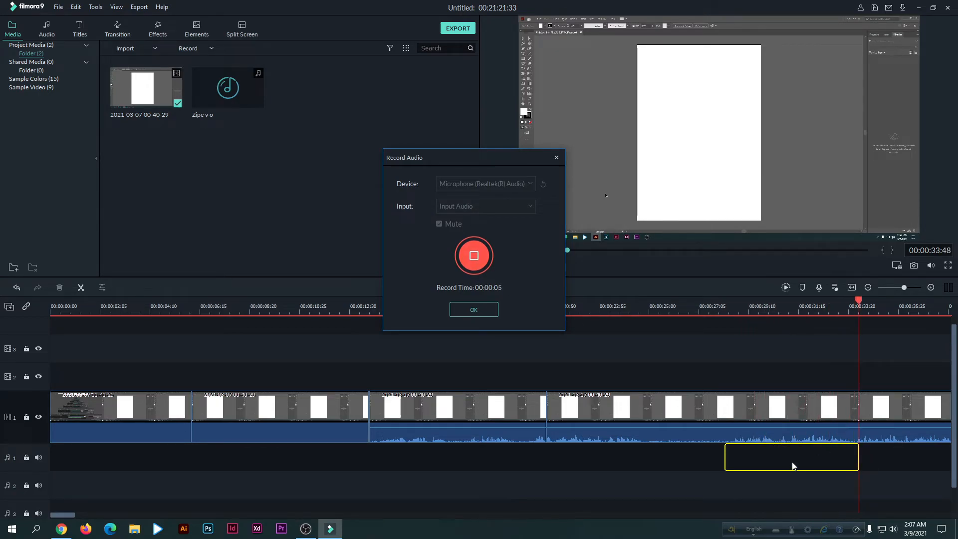
click(481, 310)
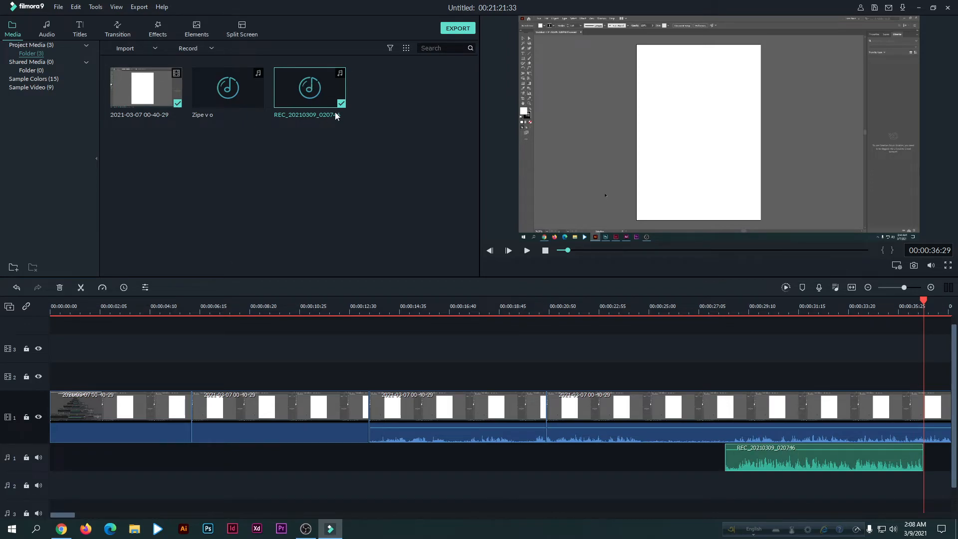
click(727, 315)
click(735, 315)
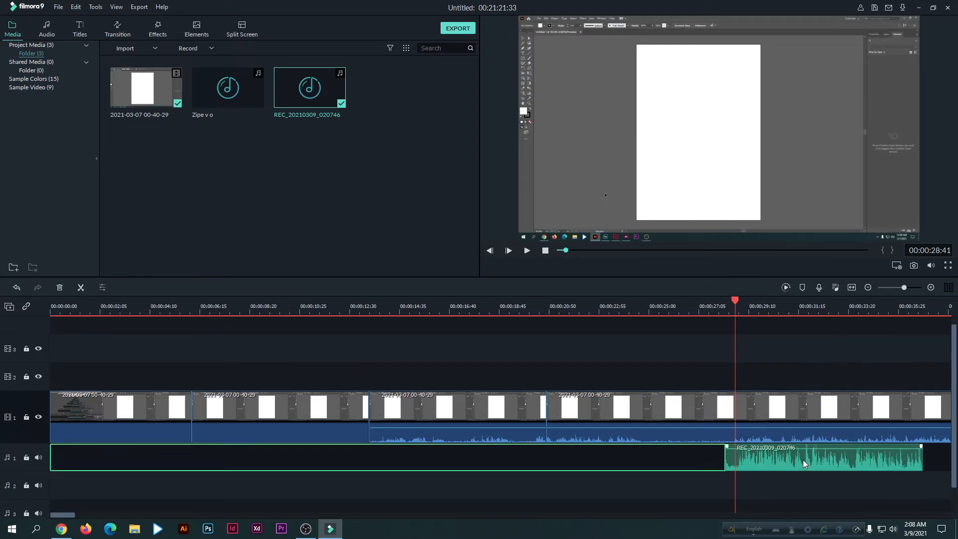
click(692, 373)
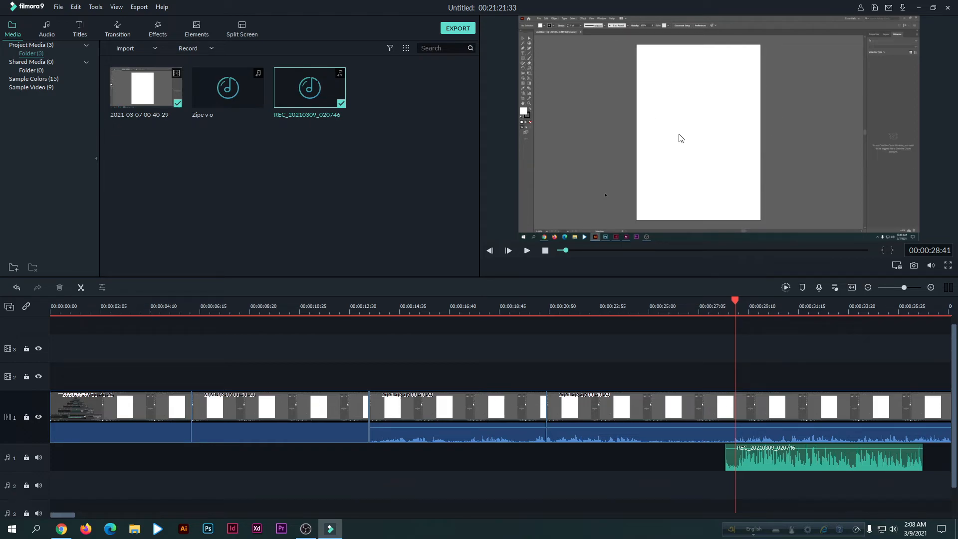
- With the playhead at 00:00:08:48, slightly enlarge the second track 1 clip in the preview from its lower-left corner
click(248, 310)
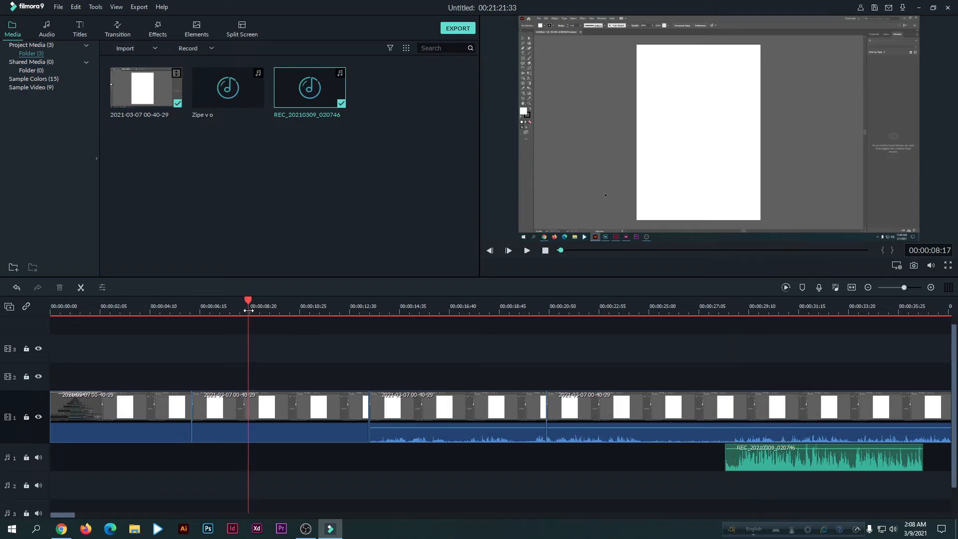
click(258, 359)
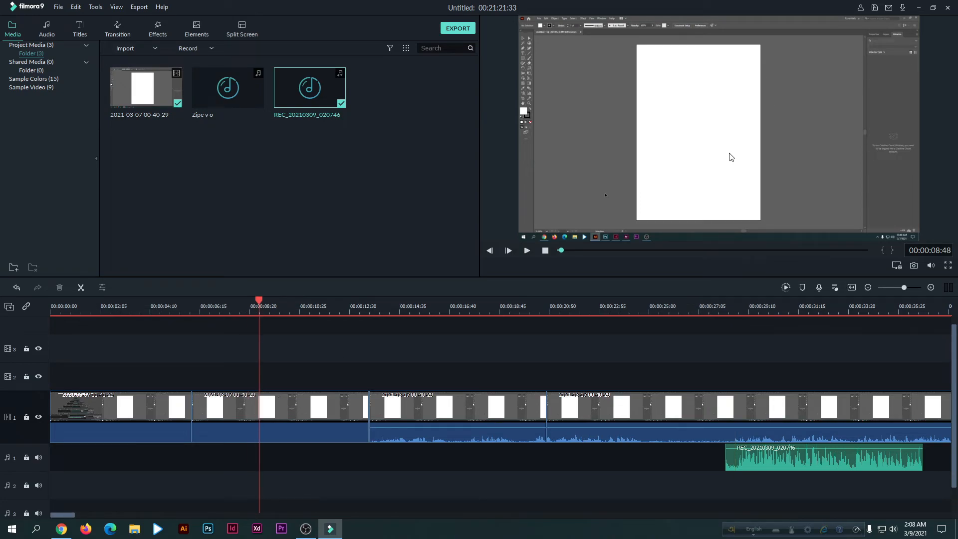
click(731, 114)
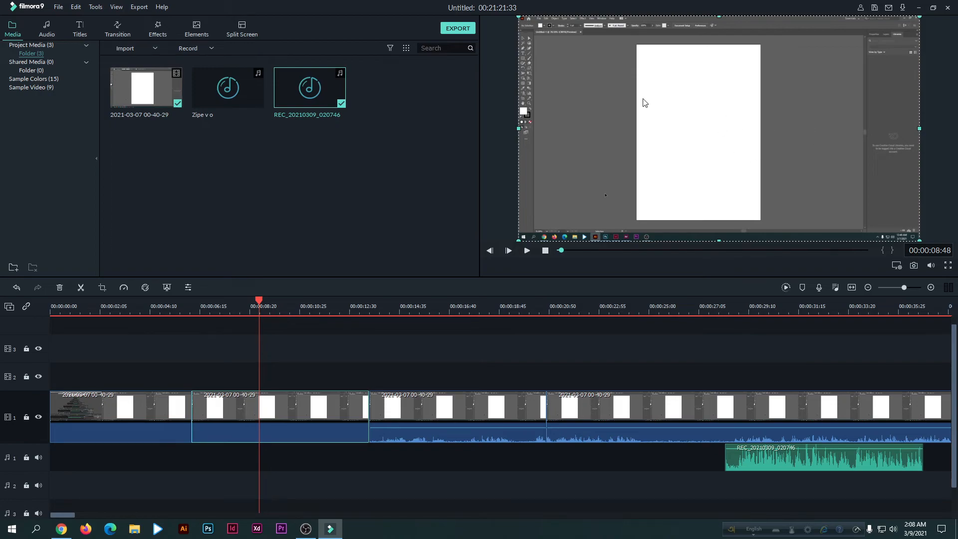
click(614, 146)
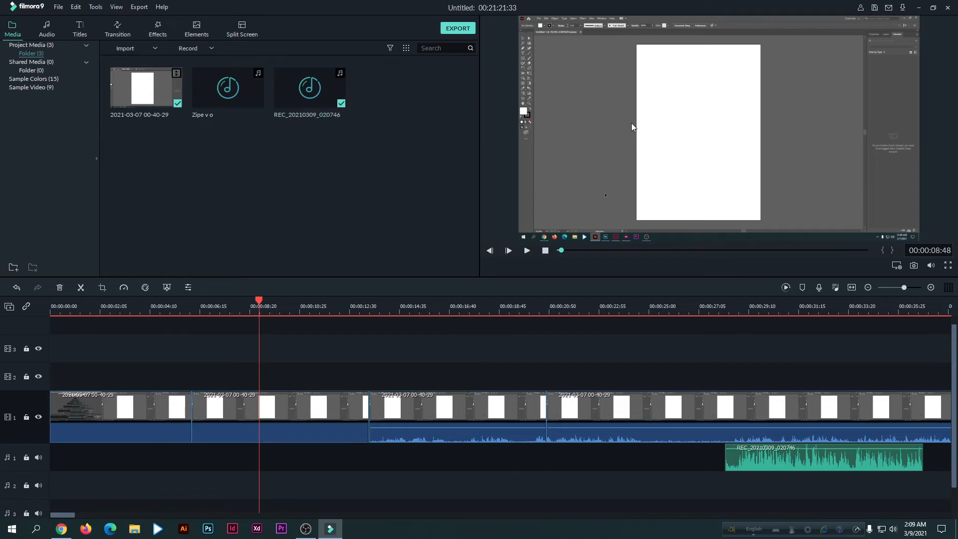
click(727, 118)
mouse_move(519, 240)
mouse_down()
mouse_move(389, 274)
mouse_move(560, 222)
mouse_move(504, 249)
mouse_move(521, 243)
mouse_up()
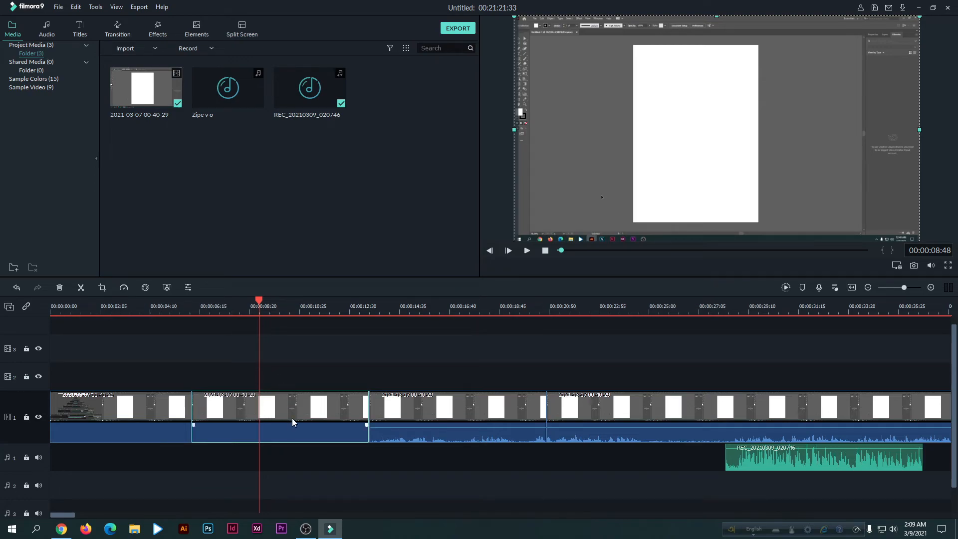
click(451, 369)
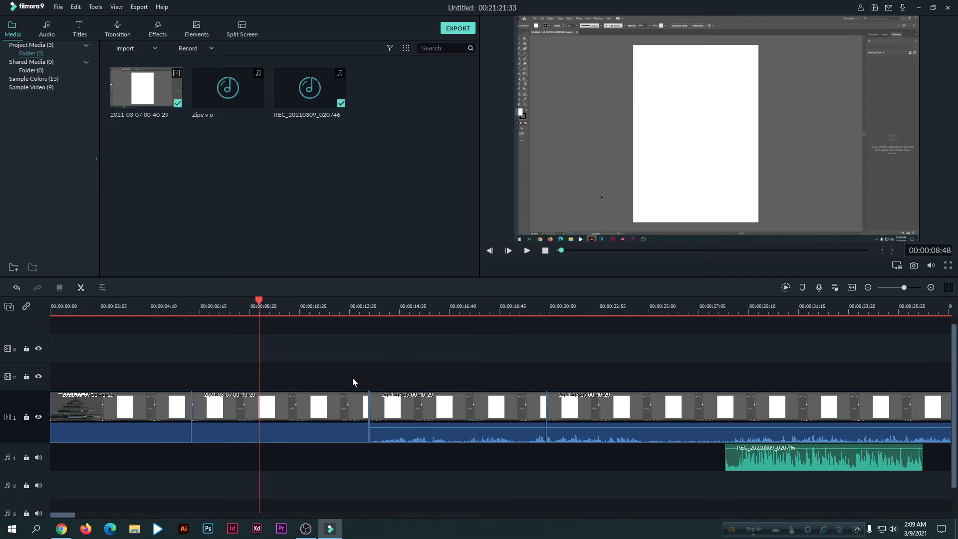
- Crop the second track 1 clip to 1534 x 863 around the white artboard and undo the crop
click(317, 314)
click(292, 324)
click(315, 414)
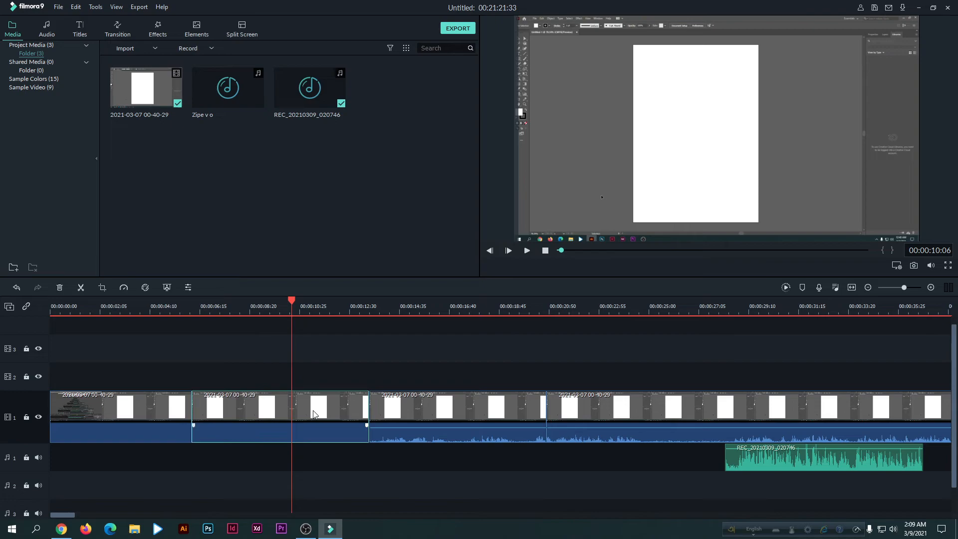
click(102, 288)
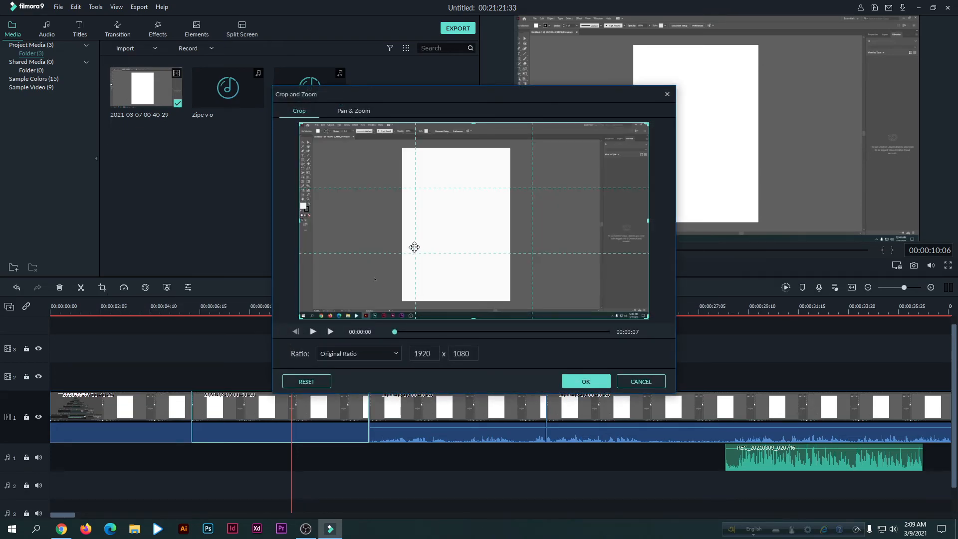
drag(301, 317, 405, 259)
drag(459, 208, 394, 230)
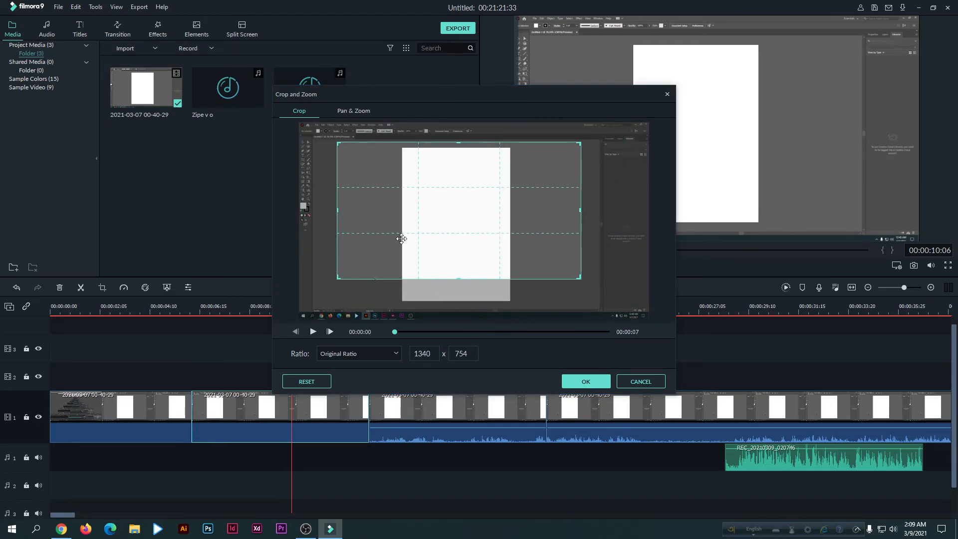
drag(580, 277, 614, 318)
drag(572, 249, 553, 252)
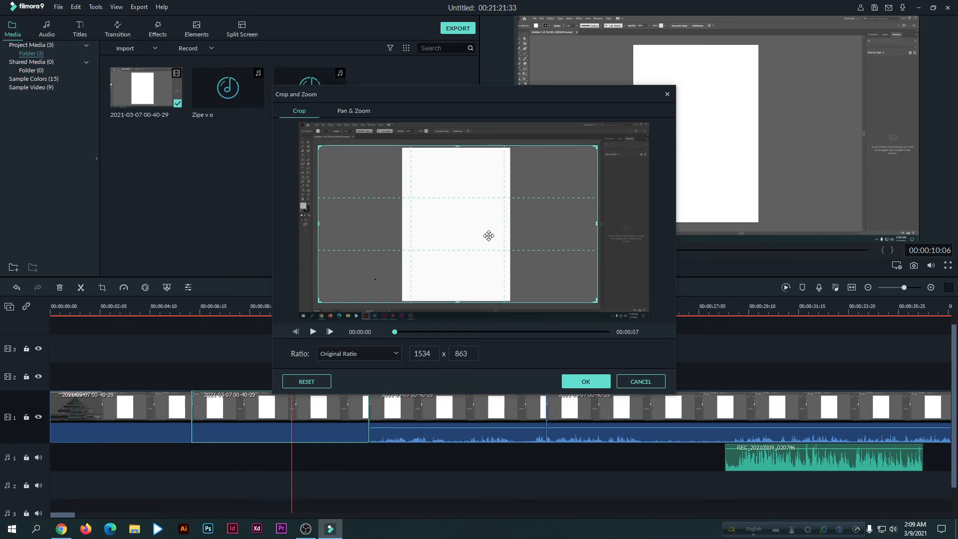
click(587, 382)
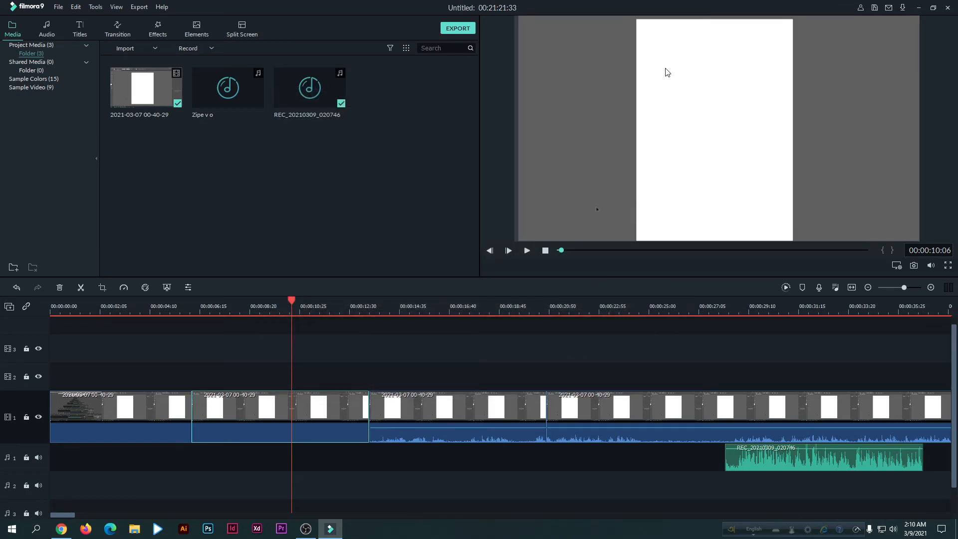
key(ctrl+z)
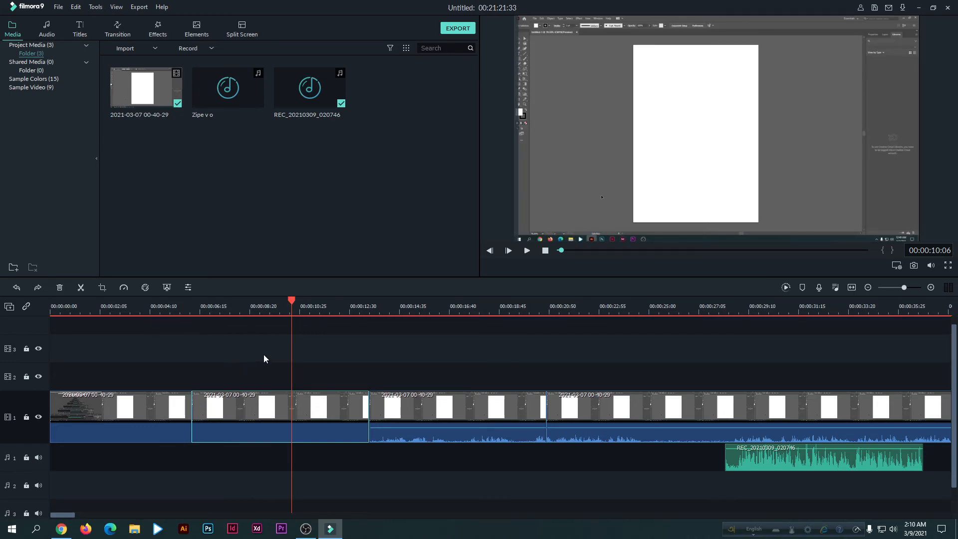
- Crop the second track 1 clip at its original ratio to roughly the lower-right two-thirds of the frame, cutting off the artboard's upper part, and deselect it
click(102, 288)
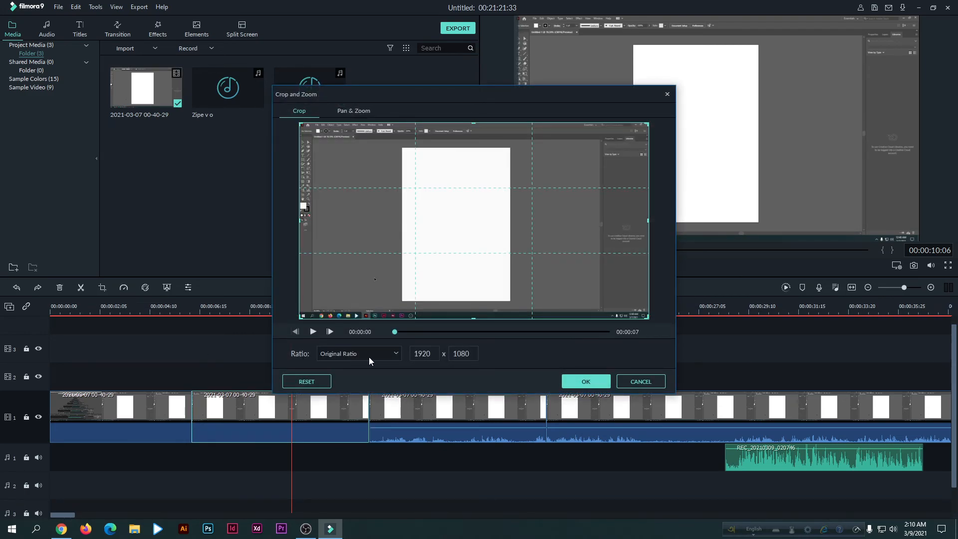
click(384, 356)
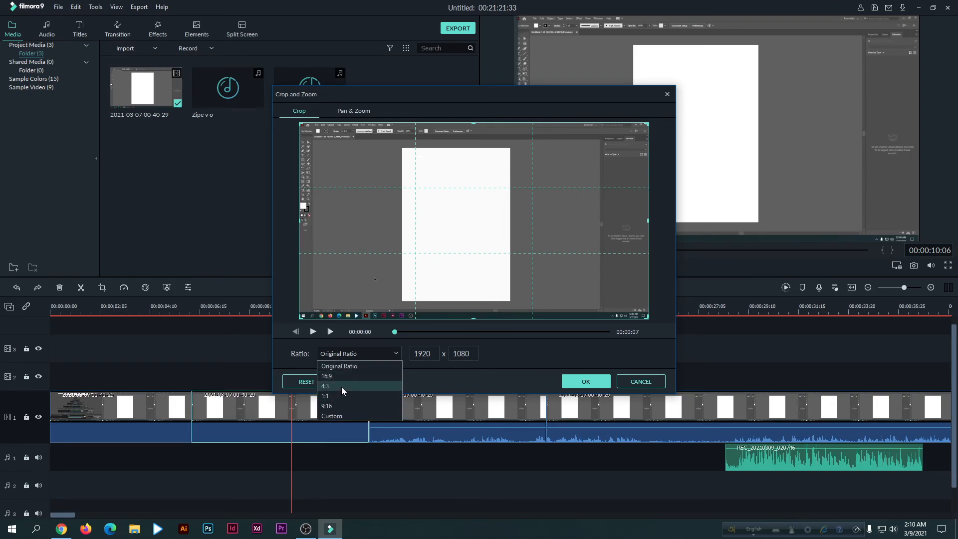
click(431, 370)
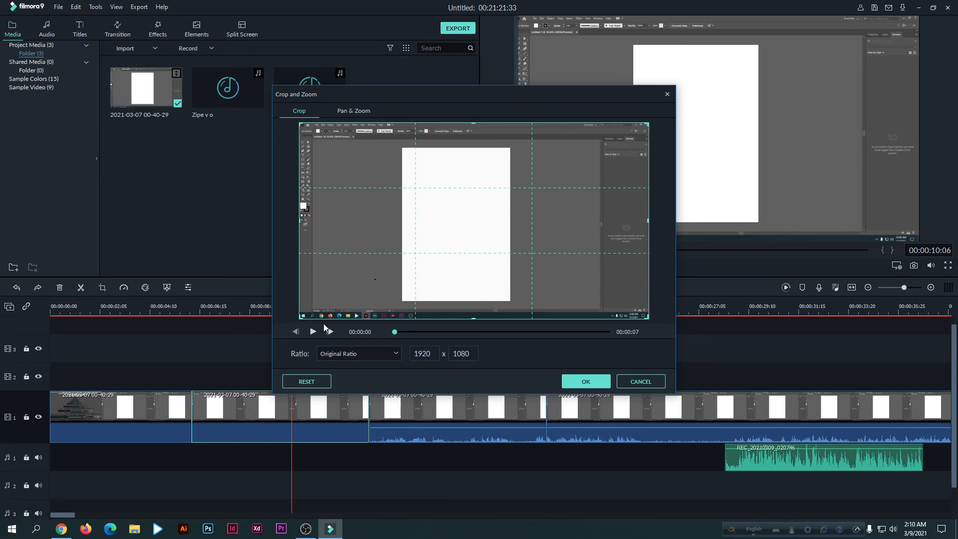
drag(301, 125, 408, 185)
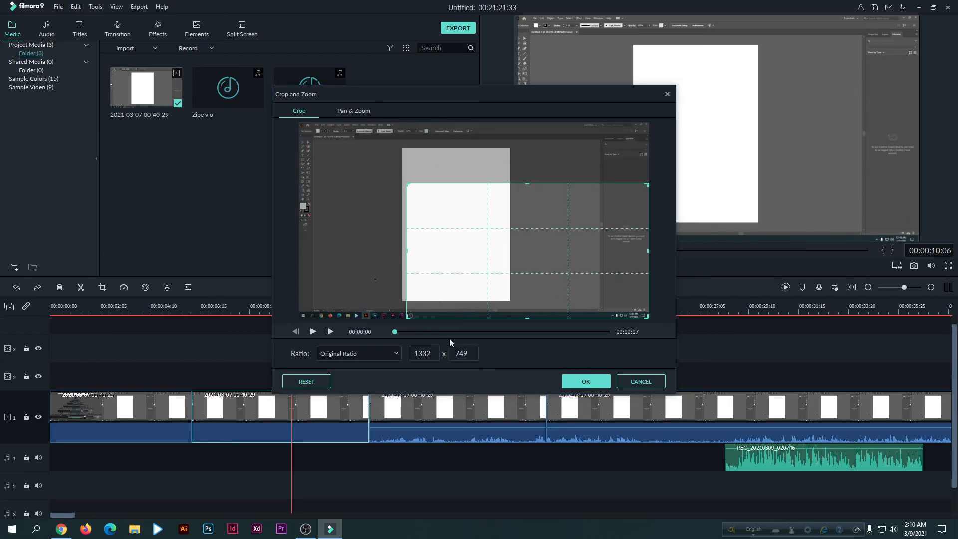
double_click(470, 354)
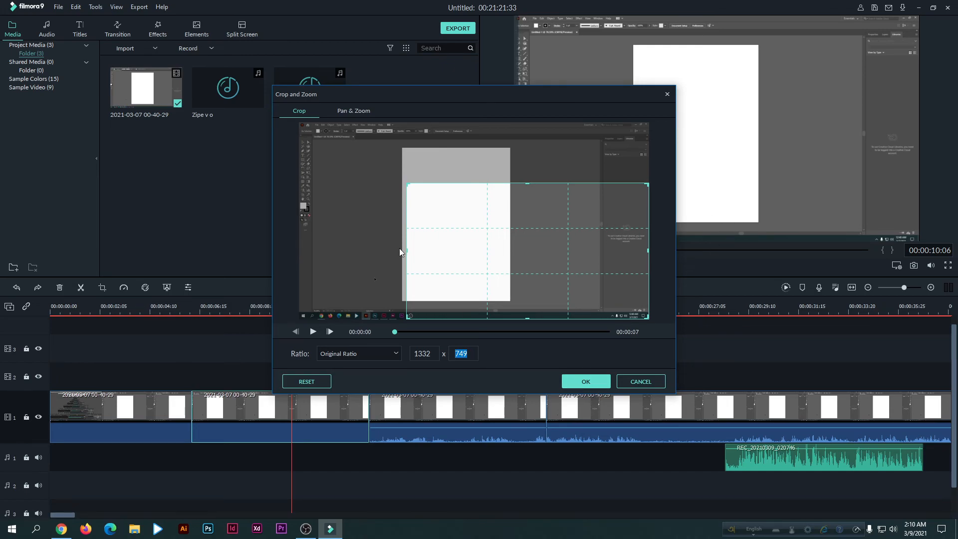
drag(484, 258, 376, 198)
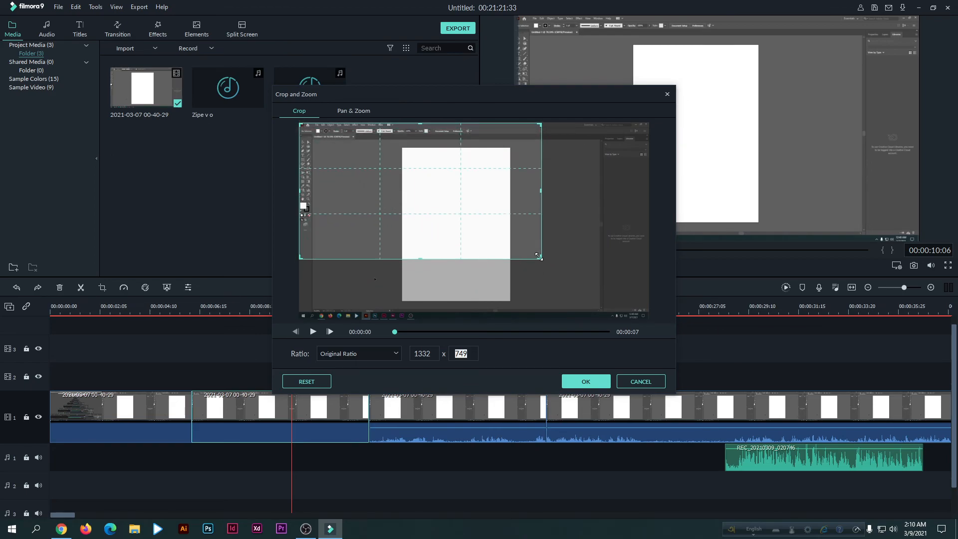
drag(538, 256, 665, 385)
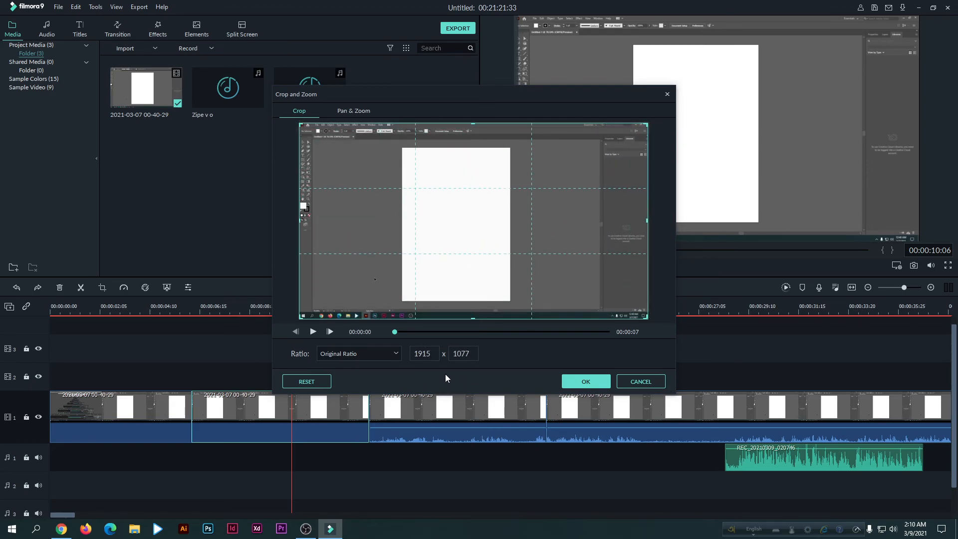
drag(299, 123, 414, 188)
click(586, 381)
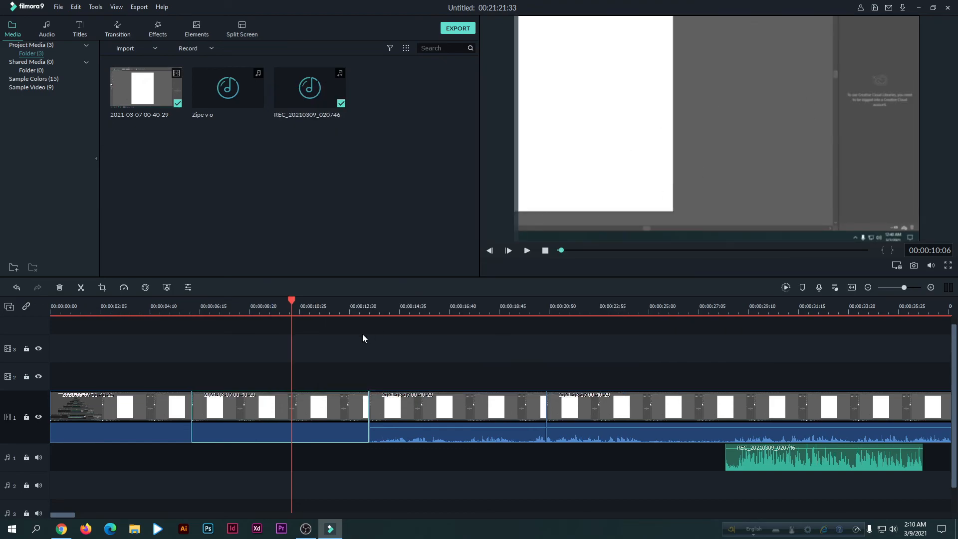
click(342, 376)
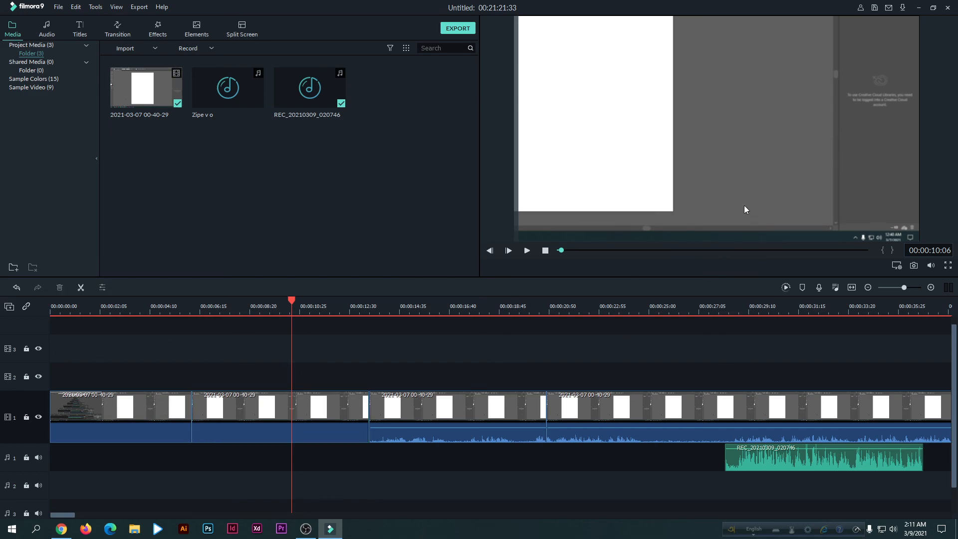